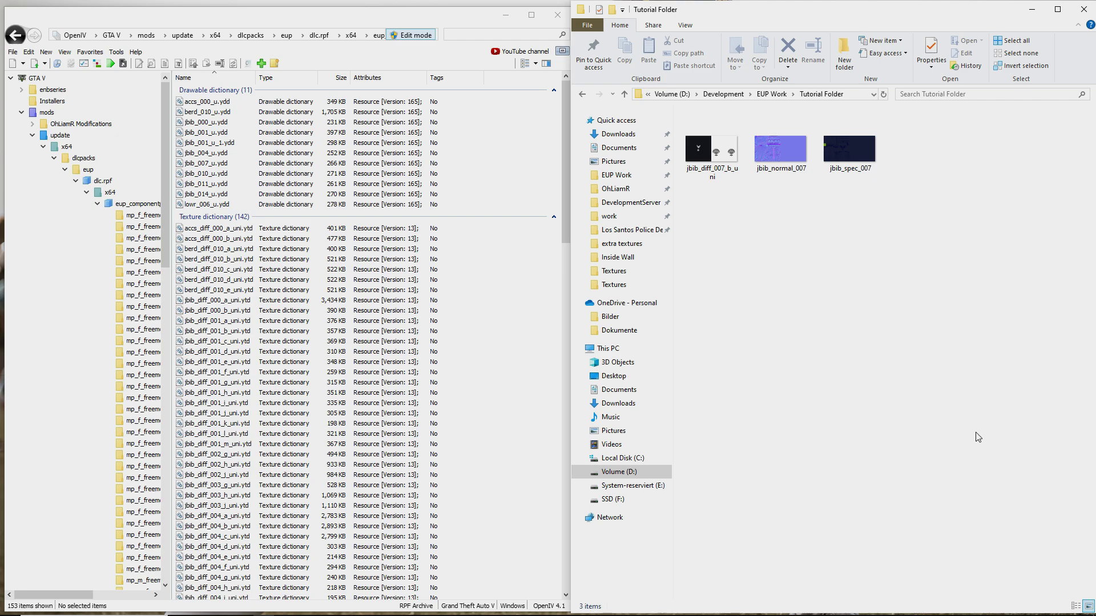
# - Navigate from the dlcpacks folder through eup, dlc.rpf and x64 into the EUP component archive
pyautogui.click(146, 35)
pyautogui.doubleClick(194, 111)
pyautogui.doubleClick(216, 101)
pyautogui.doubleClick(215, 103)
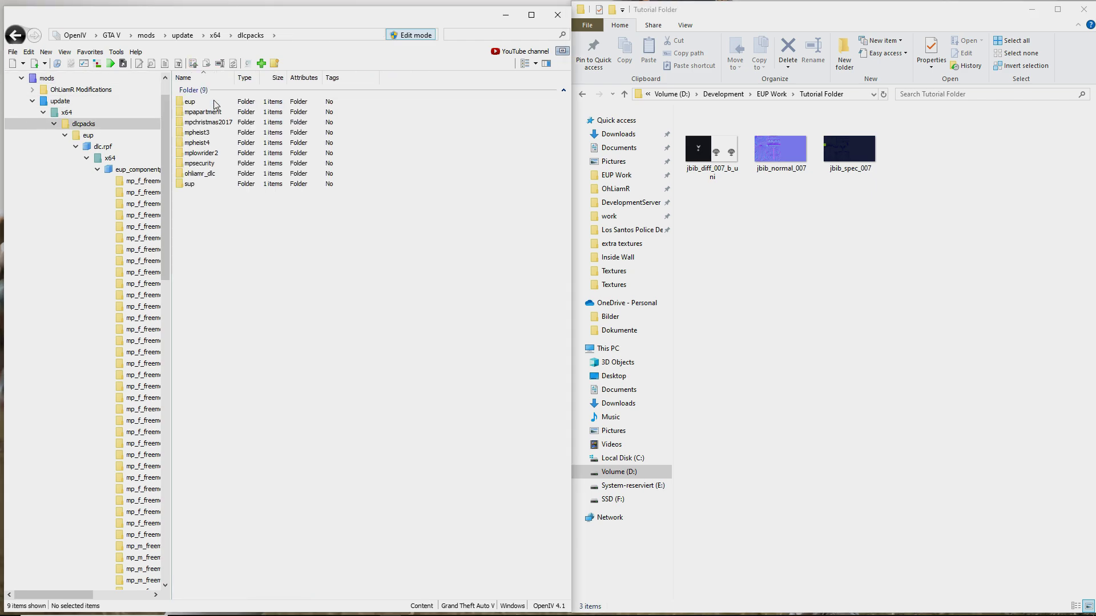
pyautogui.doubleClick(216, 103)
pyautogui.doubleClick(216, 103)
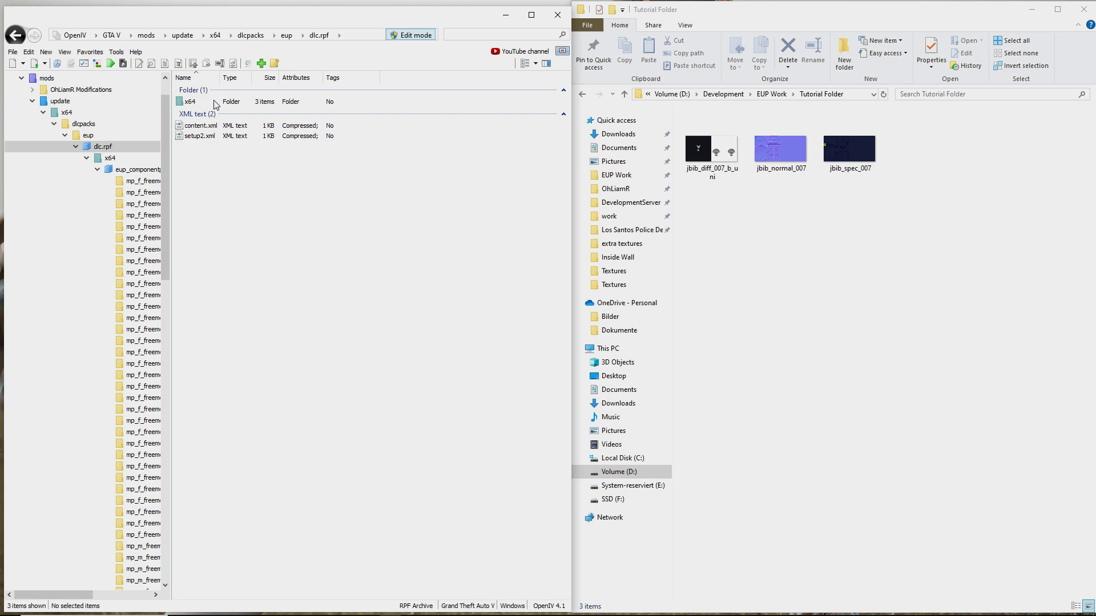
pyautogui.doubleClick(216, 102)
pyautogui.doubleClick(215, 103)
# - Open the male component folder mp_m_freemode_01_mp_m_importexport_01
pyautogui.scroll(-6, 294, 236)
pyautogui.scroll(3, 286, 232)
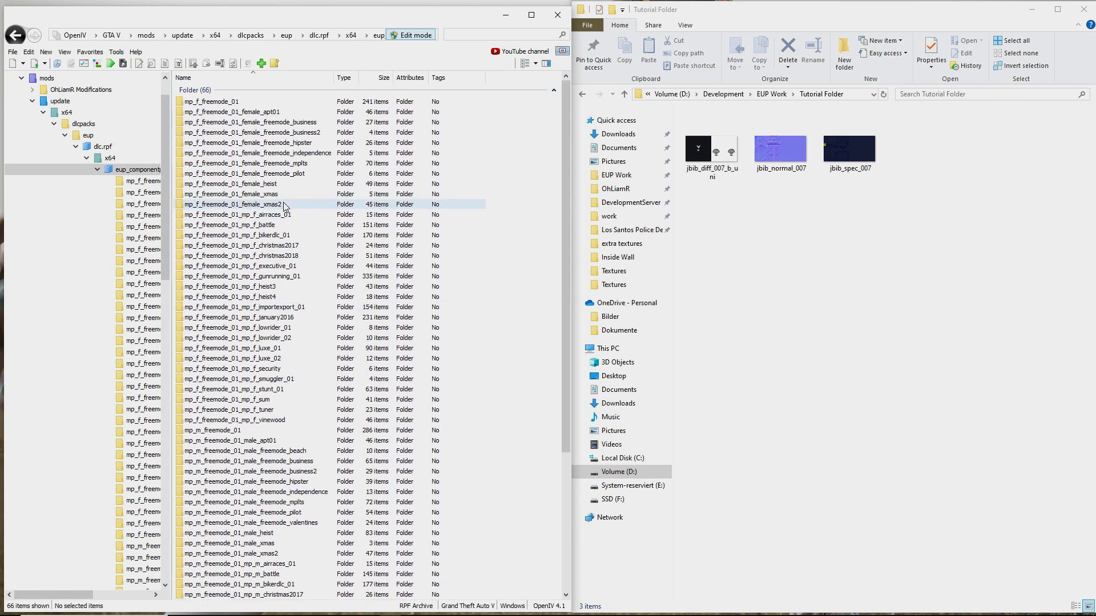
pyautogui.scroll(-3, 268, 226)
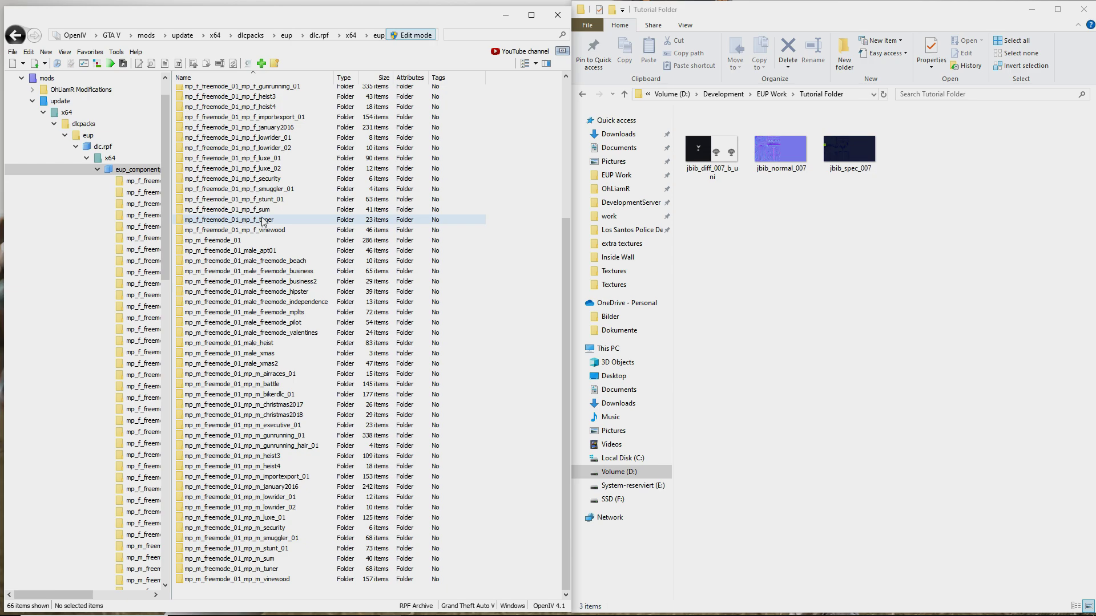
pyautogui.scroll(6, 360, 310)
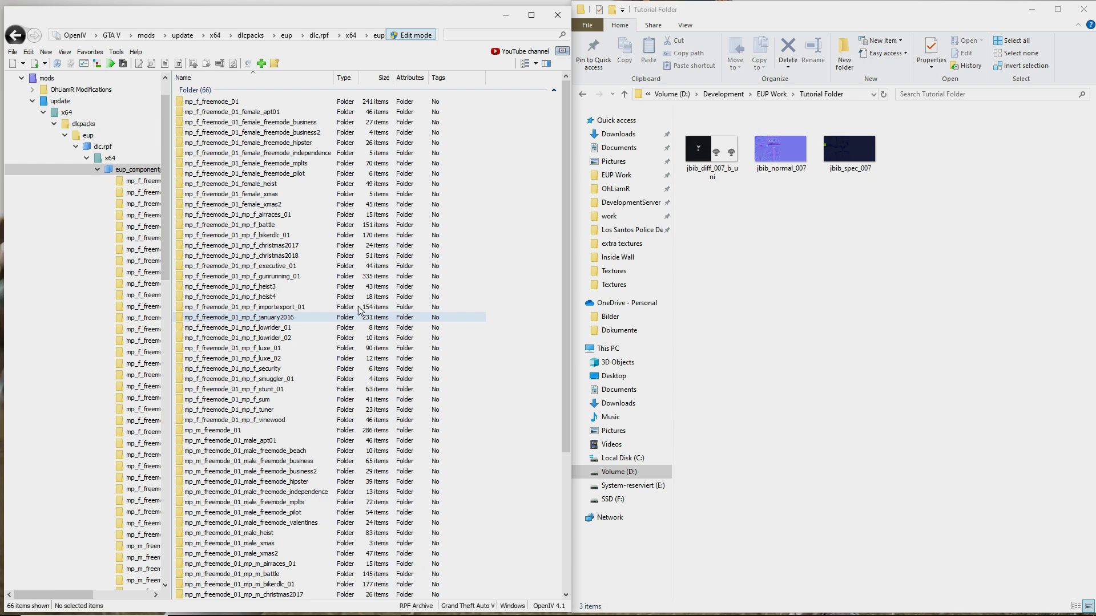
pyautogui.scroll(-6, 359, 310)
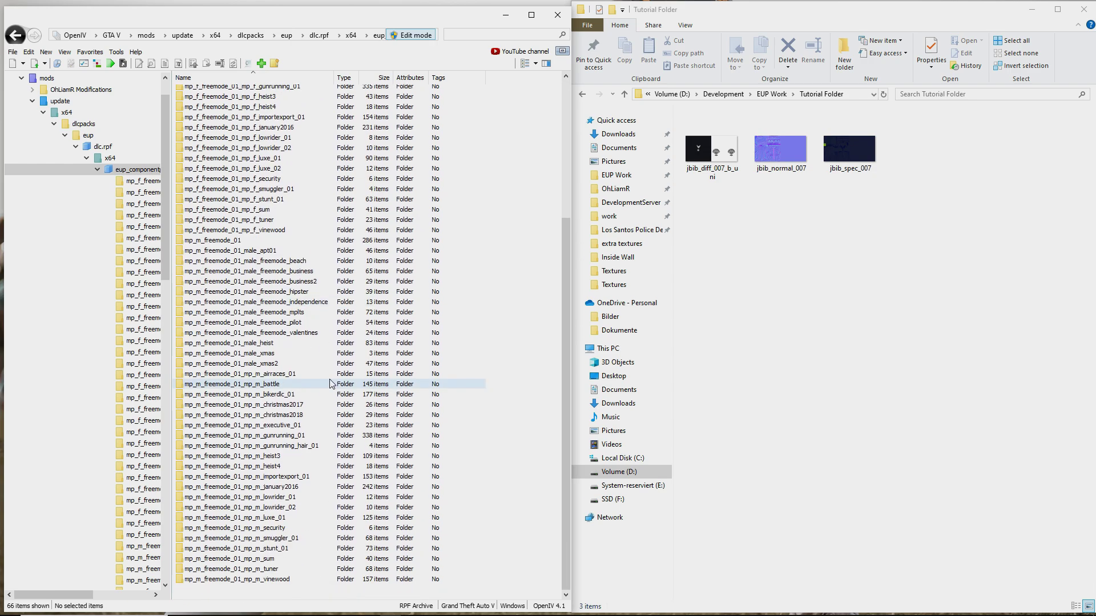
pyautogui.doubleClick(302, 477)
pyautogui.press('BackSpace')
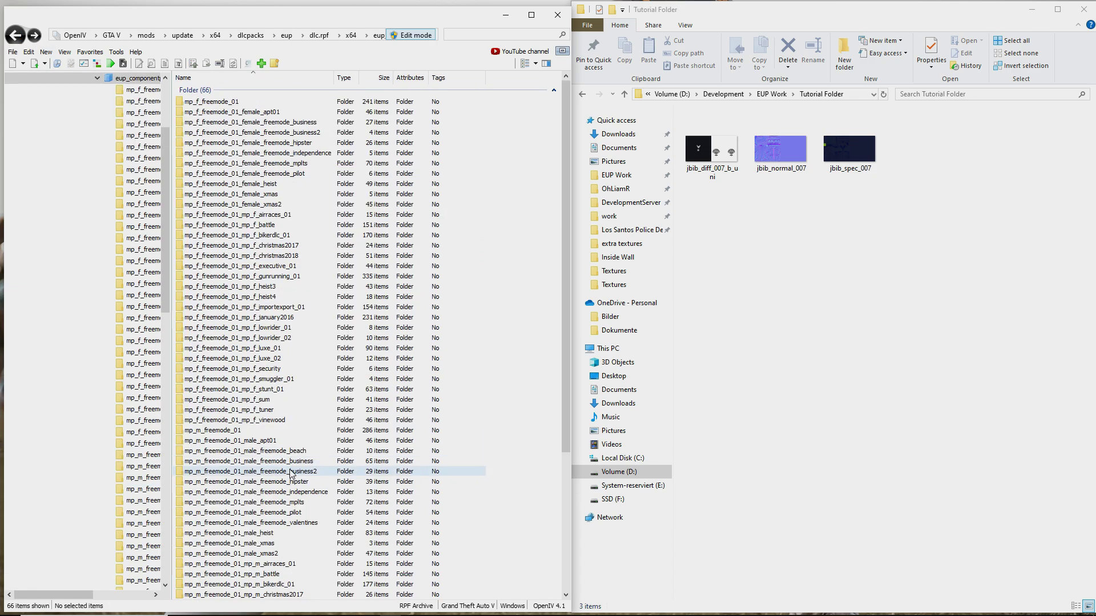
pyautogui.scroll(-6, 297, 487)
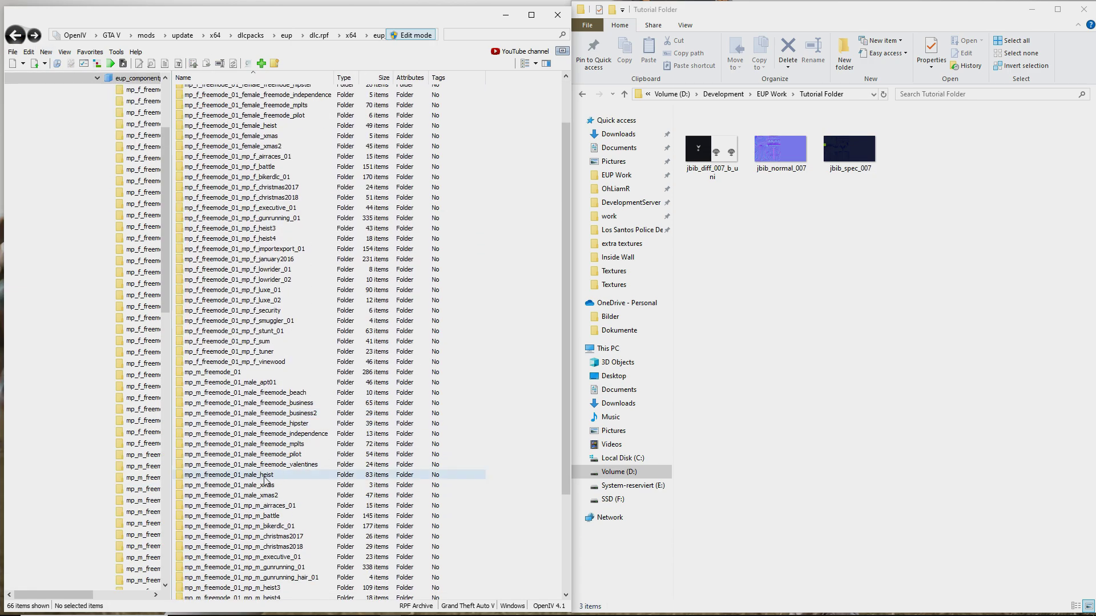
pyautogui.click(277, 478)
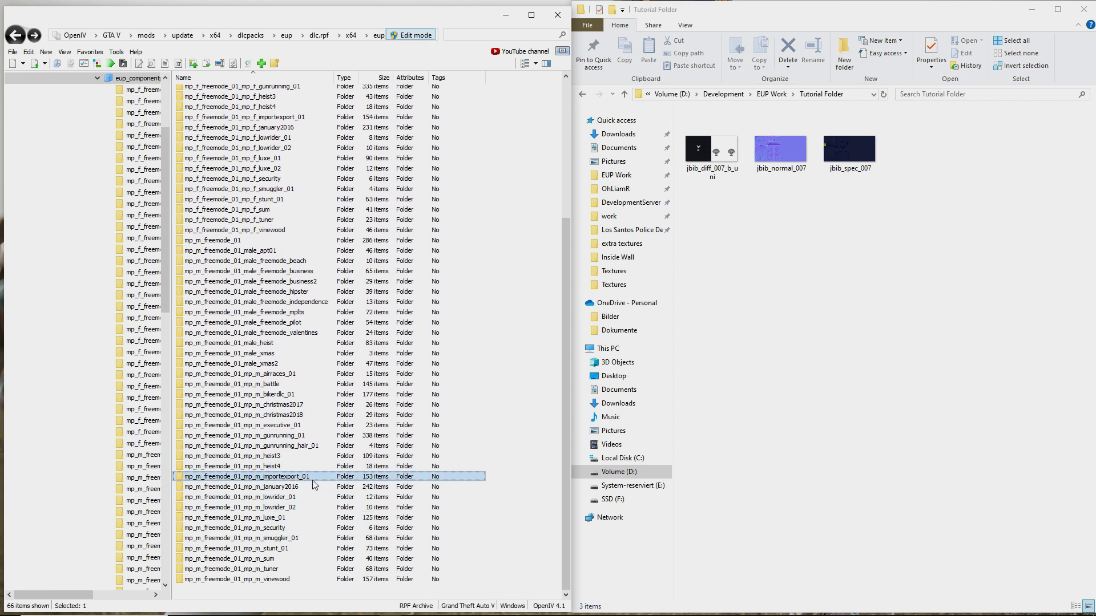
pyautogui.doubleClick(278, 483)
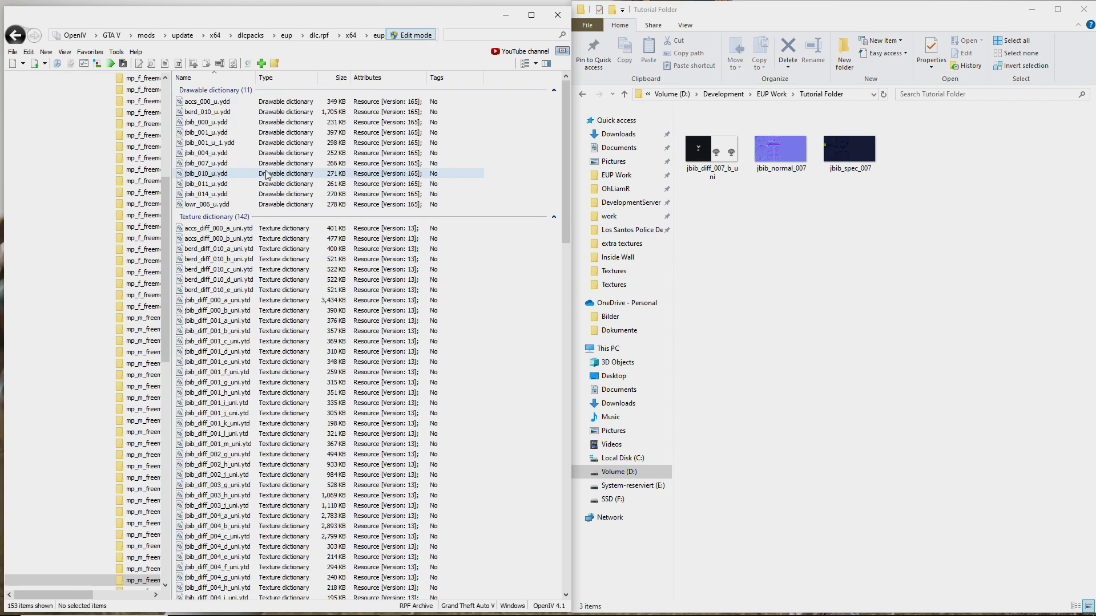
# - Examine the jbib_diff_007_v_uni and jbib_diff_007_x_uni textures in the texture editor, closing each without saving
pyautogui.scroll(-20, 237, 188)
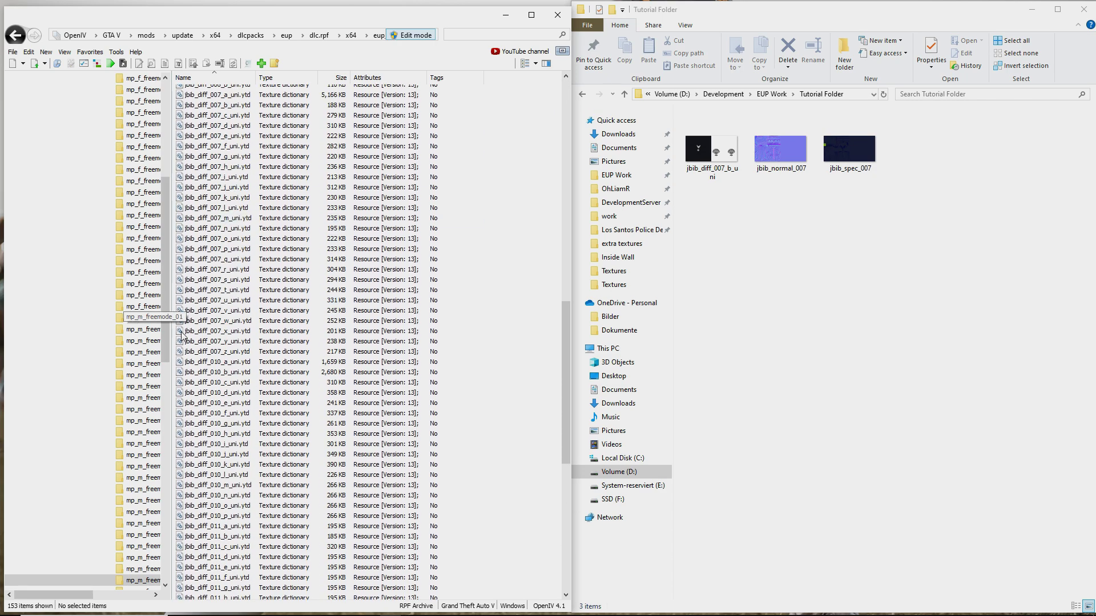
pyautogui.scroll(6, 297, 240)
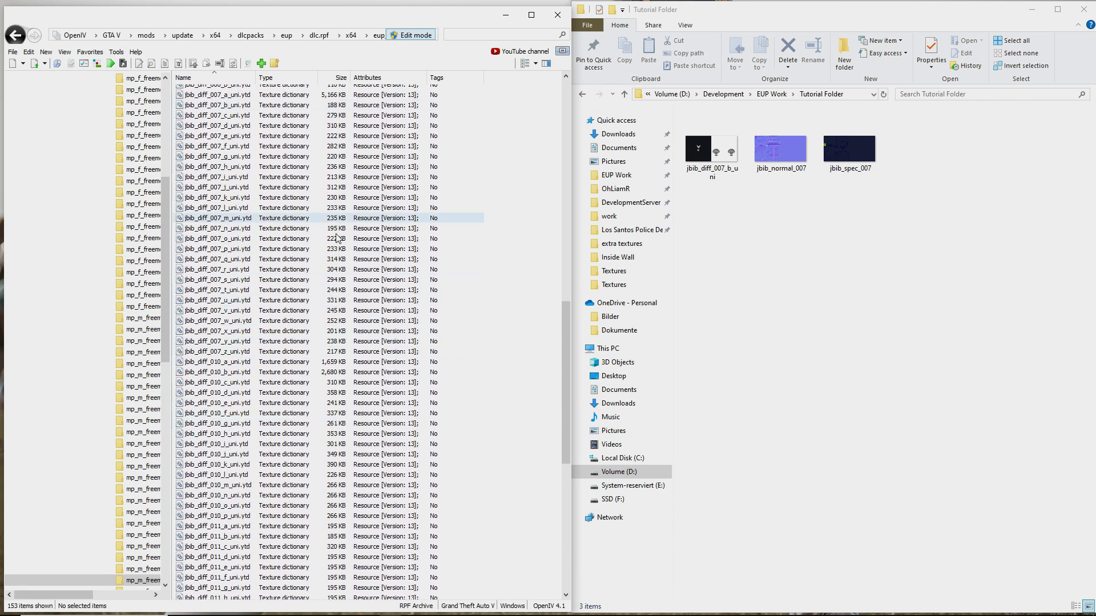
pyautogui.doubleClick(231, 311)
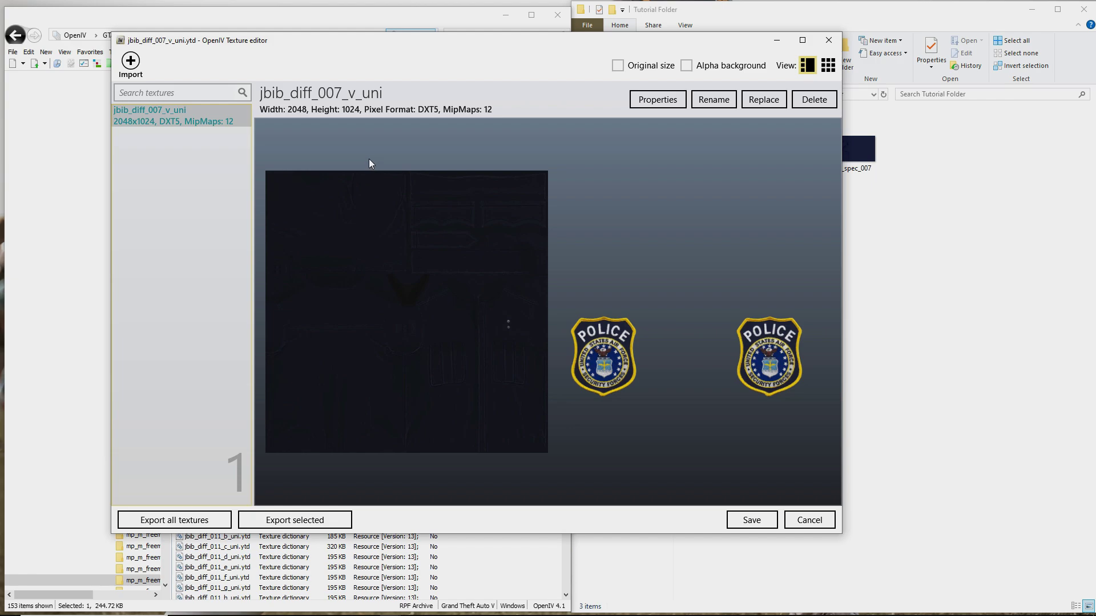
pyautogui.moveTo(483, 45); pyautogui.dragTo(408, 52)
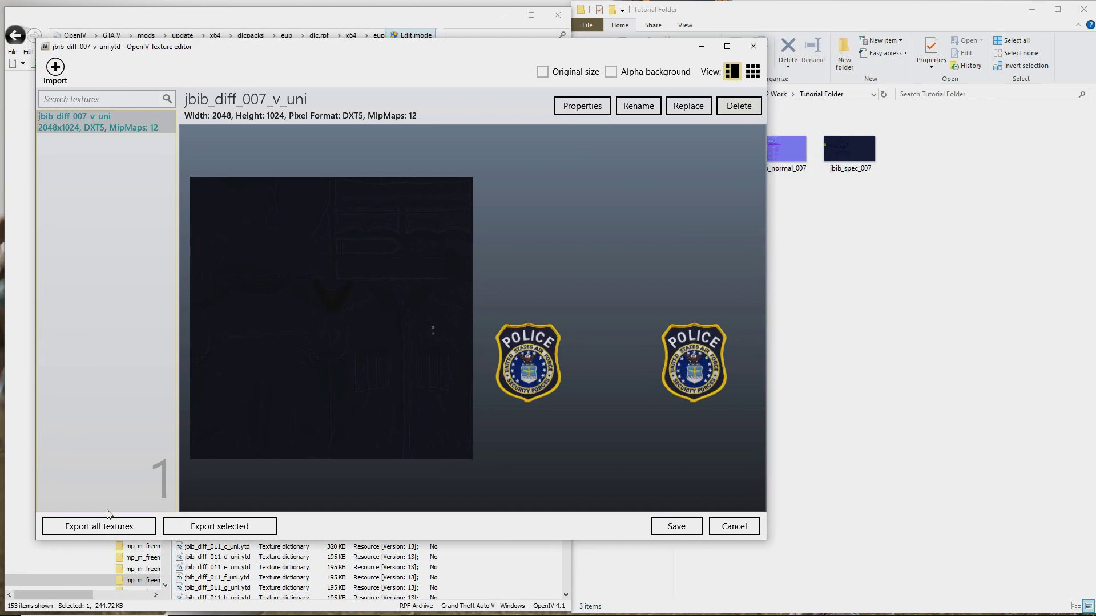
pyautogui.click(864, 301)
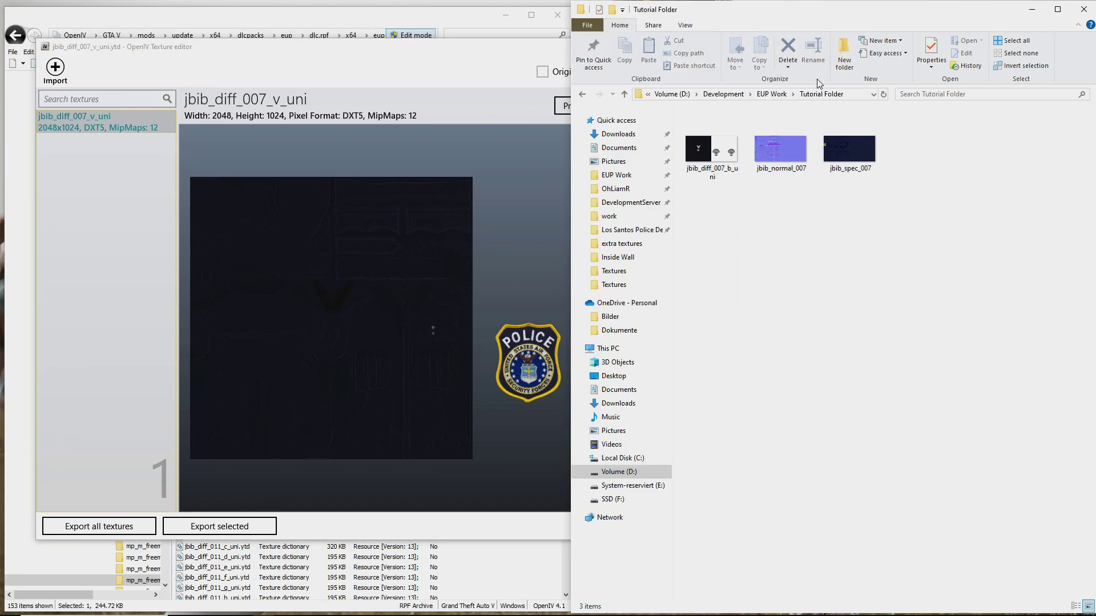
pyautogui.click(700, 158)
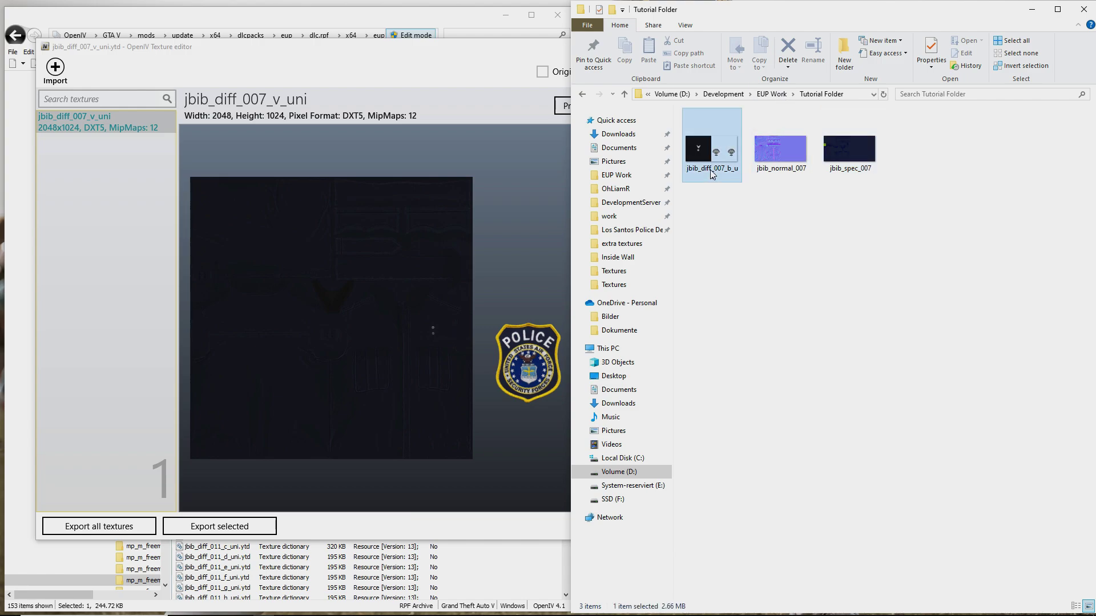
pyautogui.click(423, 193)
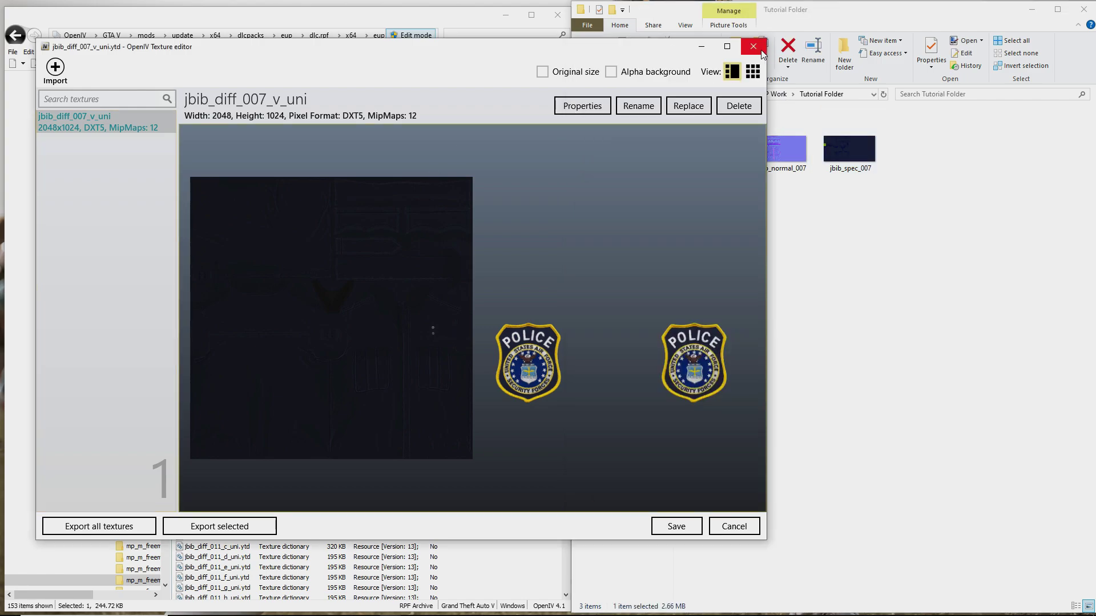
pyautogui.press('Escape')
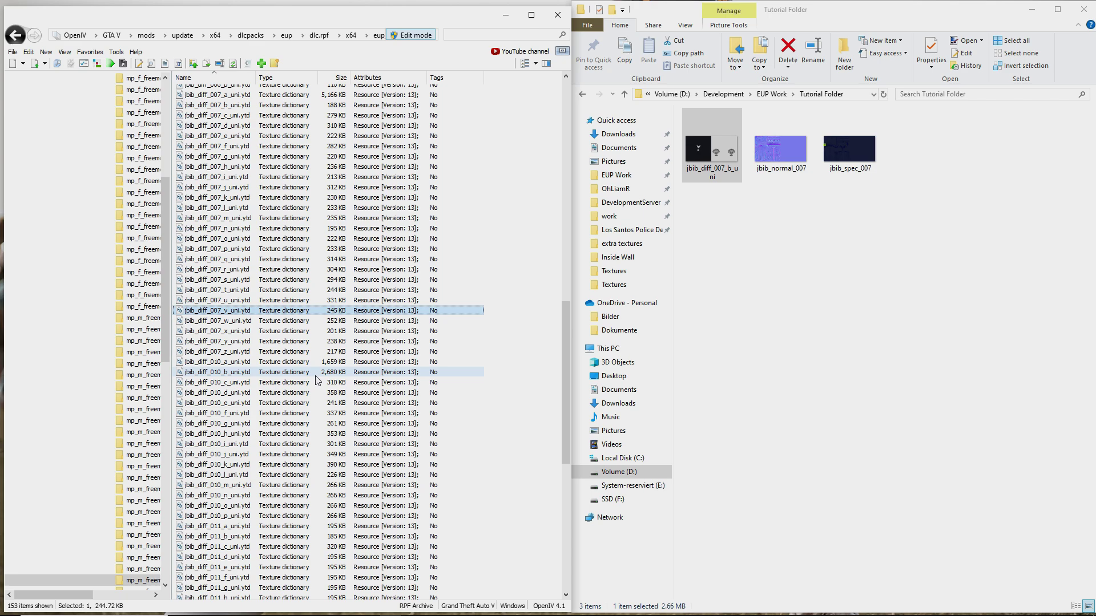
pyautogui.doubleClick(305, 330)
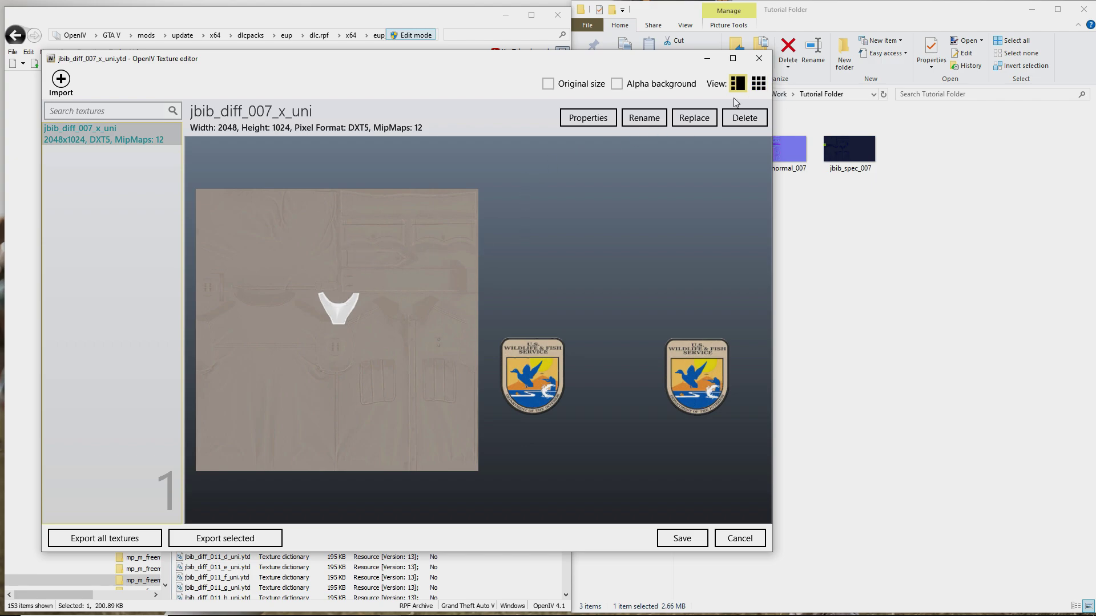
pyautogui.click(760, 58)
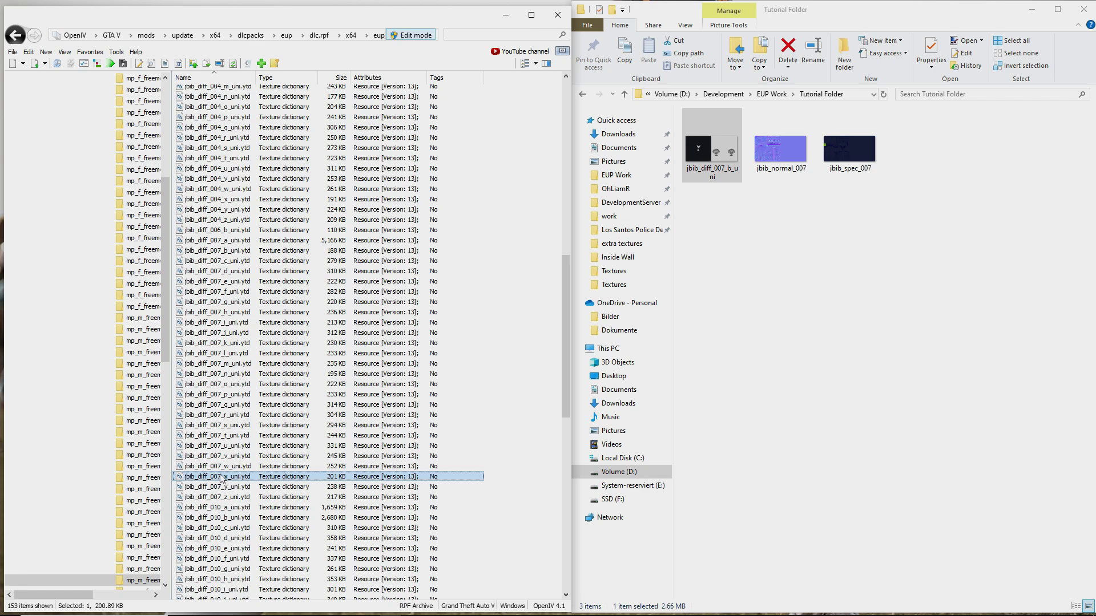
# - Open the jbib_007_u.ydd shirt model in the model viewer and inspect it from different angles
pyautogui.scroll(20, 219, 485)
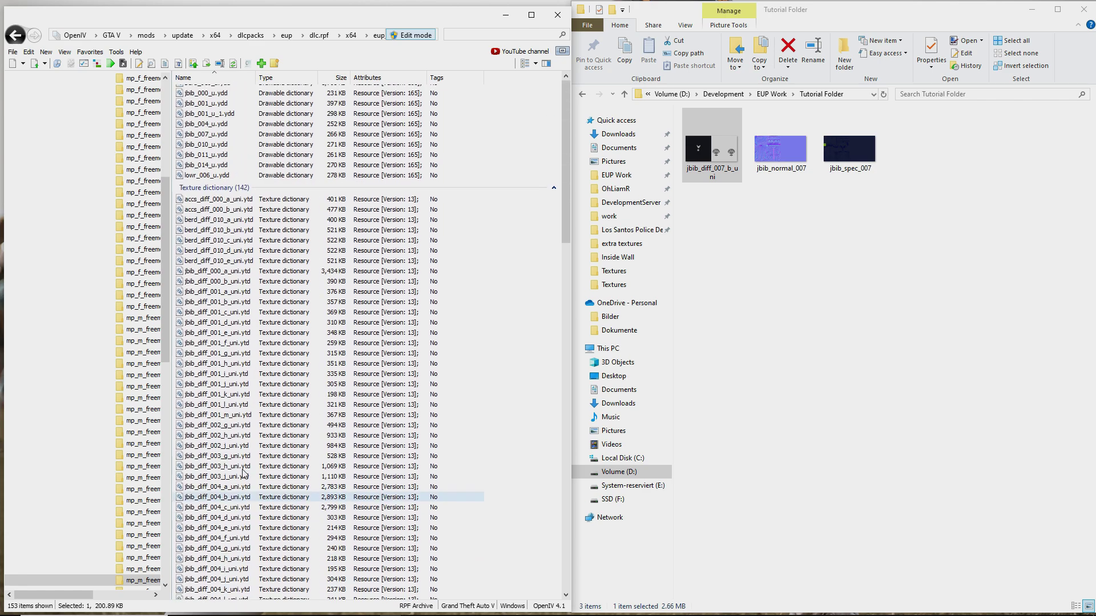
pyautogui.click(246, 163)
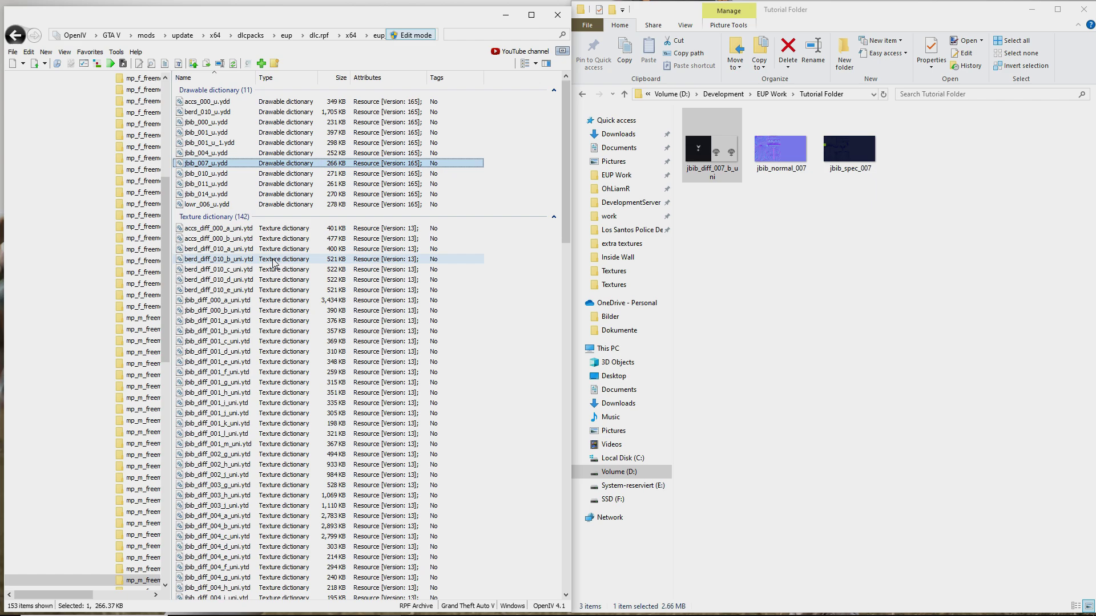
pyautogui.doubleClick(341, 164)
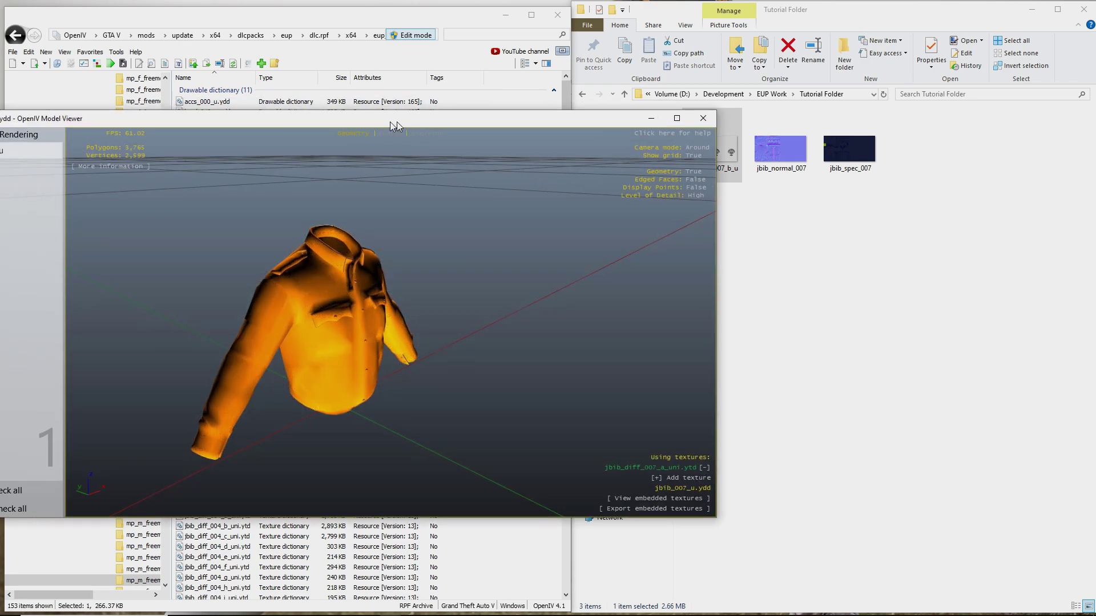
pyautogui.moveTo(396, 121); pyautogui.dragTo(538, 120)
pyautogui.moveTo(505, 272); pyautogui.dragTo(689, 415)
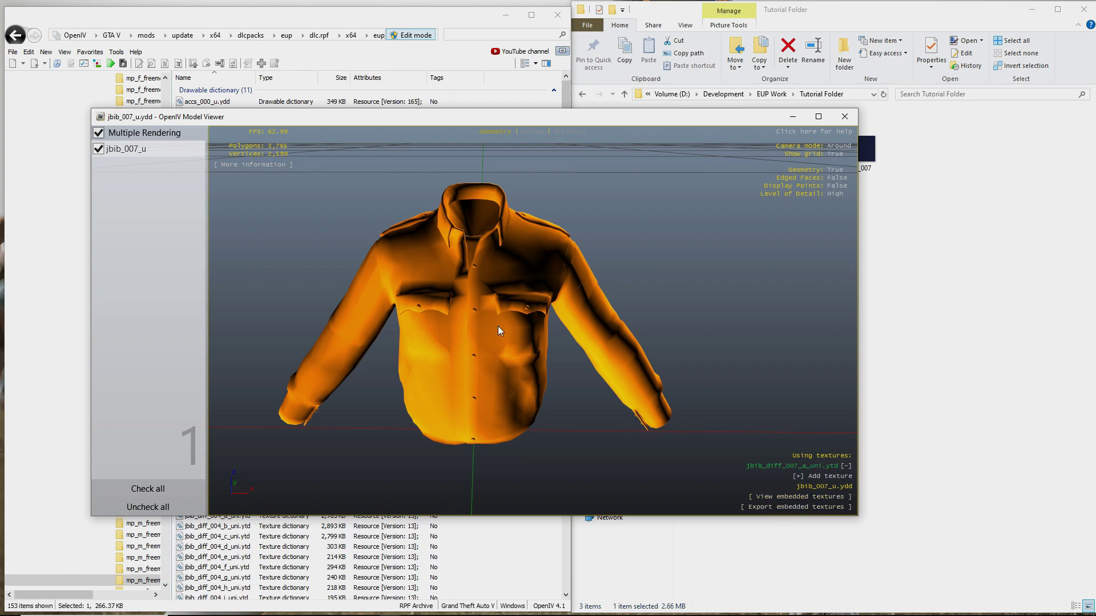
pyautogui.moveTo(498, 325); pyautogui.dragTo(533, 347)
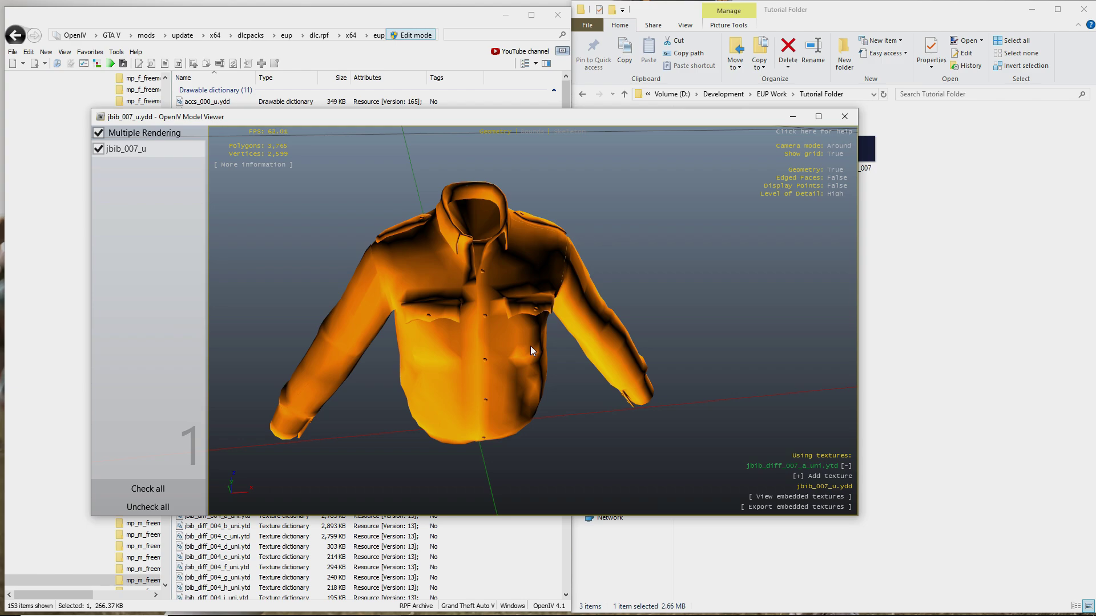
# - View the textures embedded in jbib_007_u.ydd and return to the model view
pyautogui.press('h')
pyautogui.press('t')
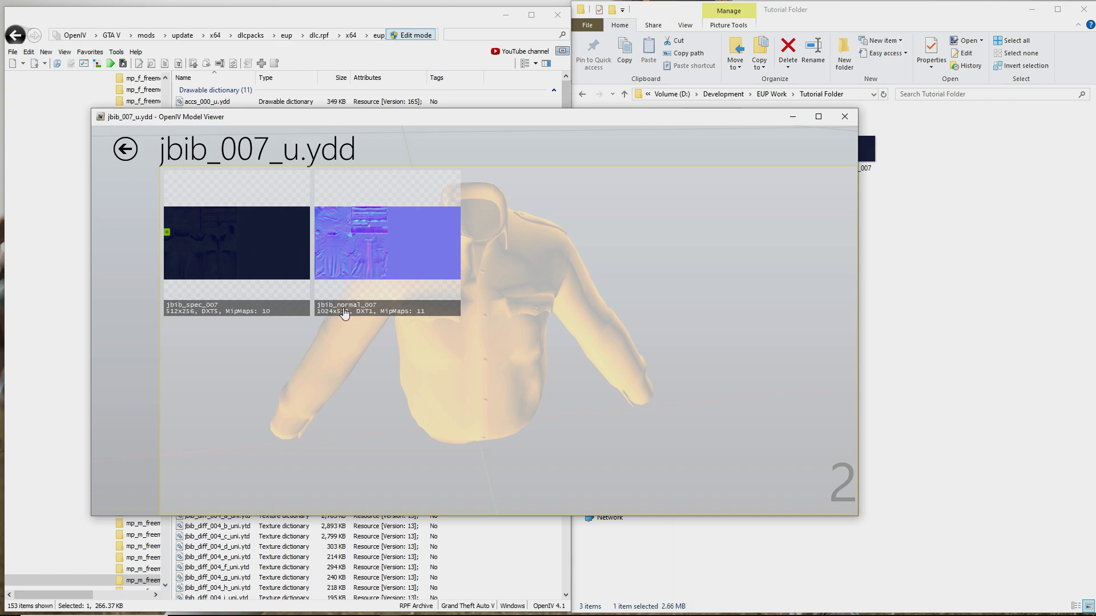
pyautogui.click(125, 156)
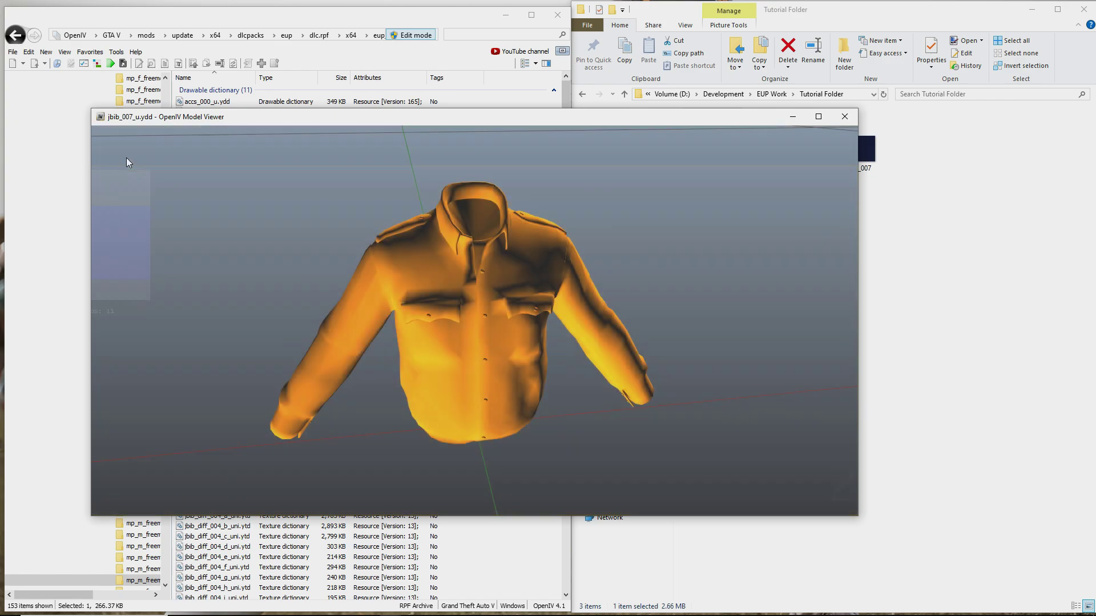
# - Export the shirt model's embedded textures into the Tutorial Folder and close the model viewer
pyautogui.click(791, 507)
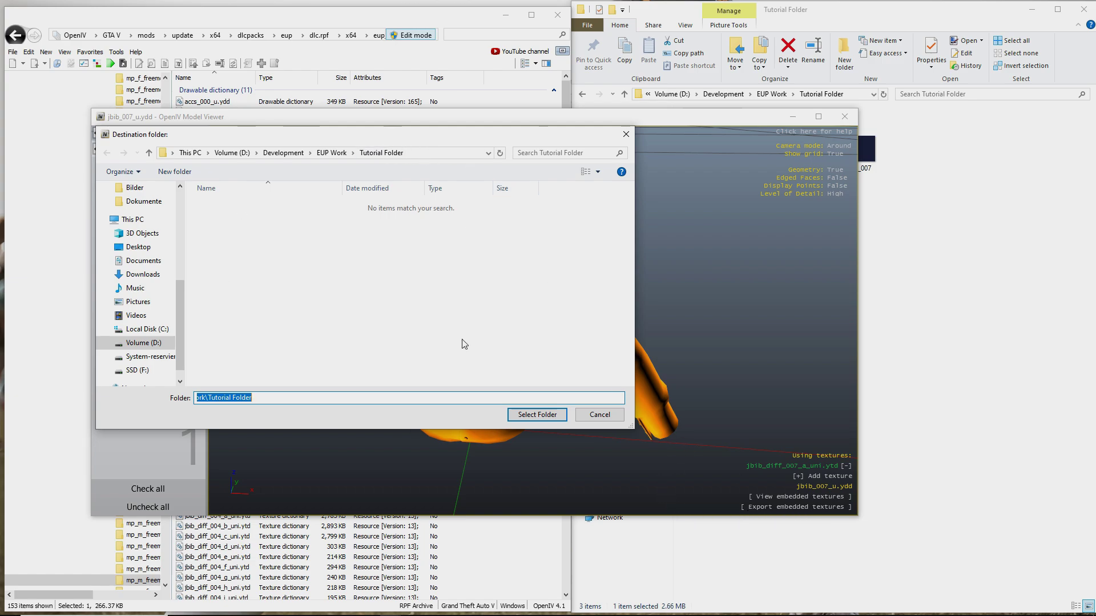
pyautogui.click(537, 414)
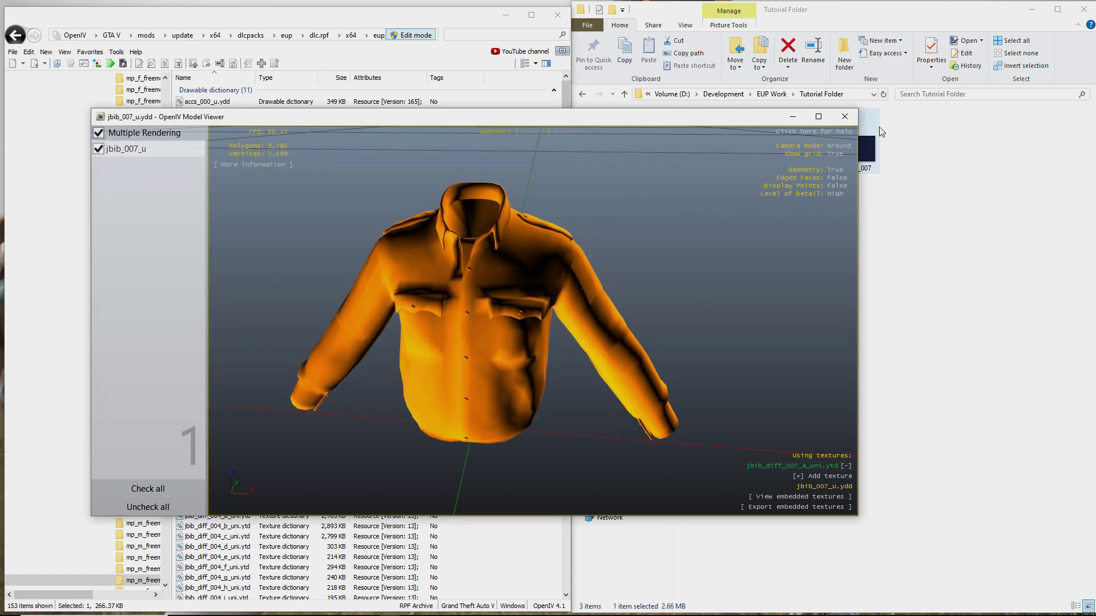
pyautogui.moveTo(661, 291); pyautogui.dragTo(633, 284)
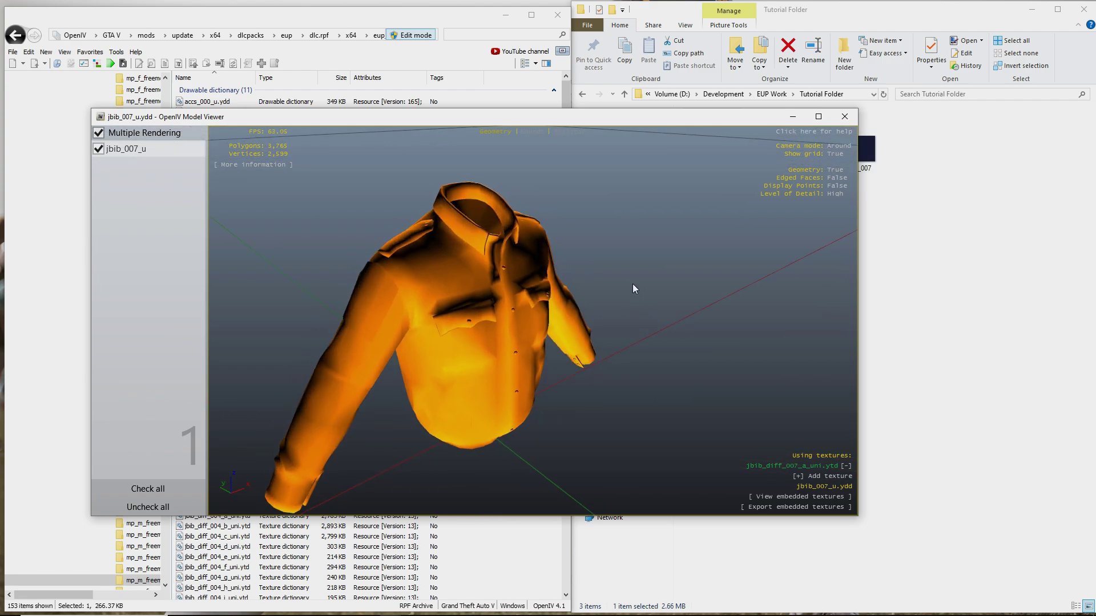
pyautogui.click(844, 116)
# - Open jbib_normal_007 and jbib_diff_007_b_uni from the Tutorial Folder in paint.net and maximize its window
pyautogui.click(794, 153)
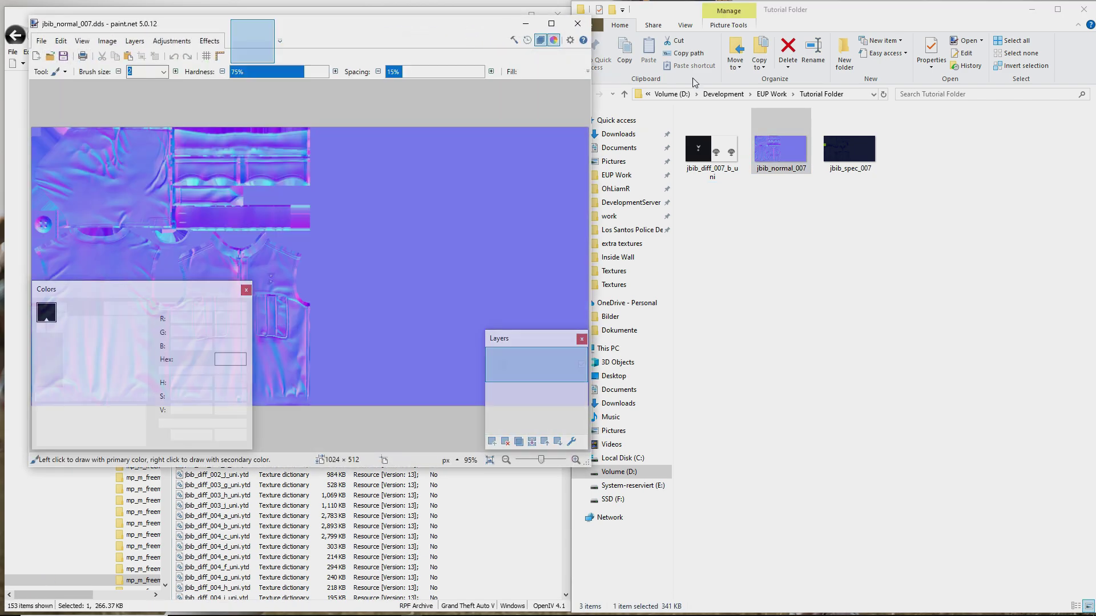
pyautogui.doubleClick(713, 151)
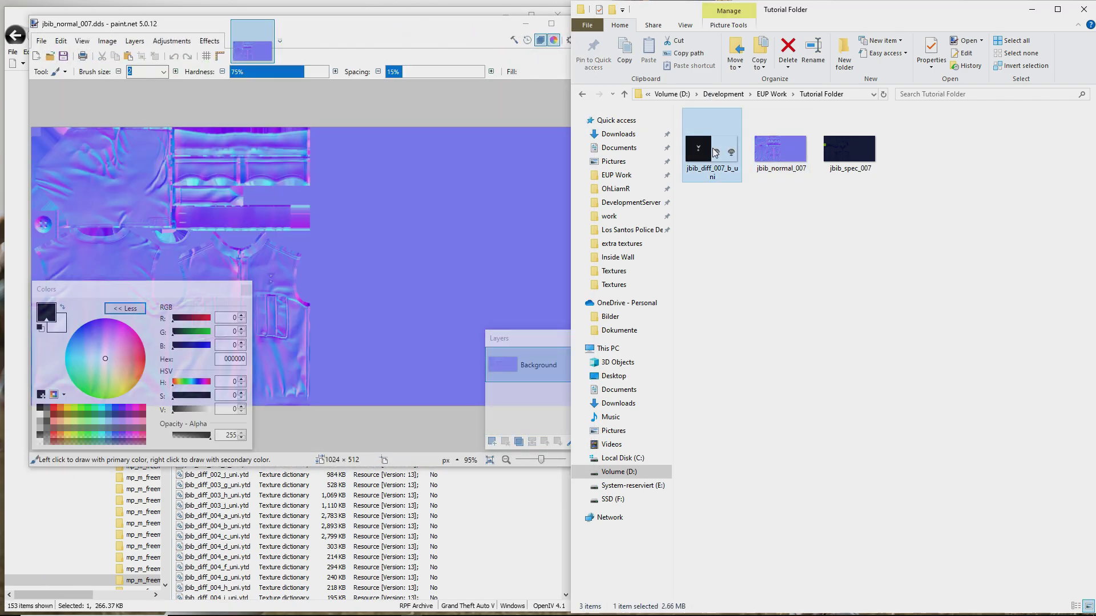
pyautogui.doubleClick(422, 24)
# - Compare the jbib_normal_007 normal map with the jbib_diff_007_b_uni diffuse texture by switching between the two images
pyautogui.click(227, 24)
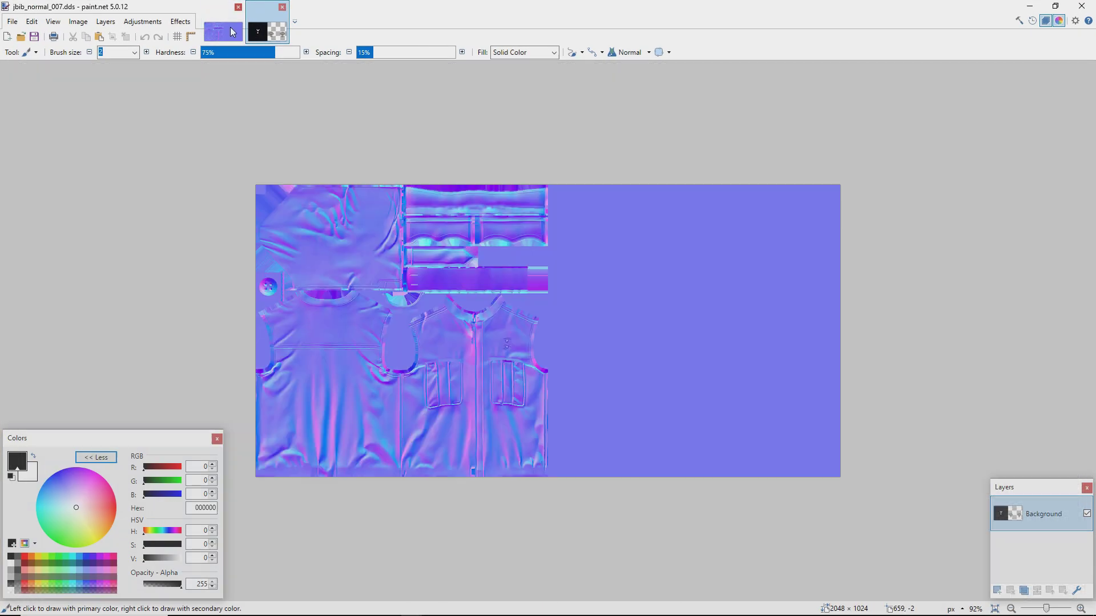
pyautogui.hotkey('ctrl', 'Tab')
pyautogui.keyDown('ctrl'); pyautogui.scroll(-2, 560, 285); pyautogui.keyUp('ctrl')
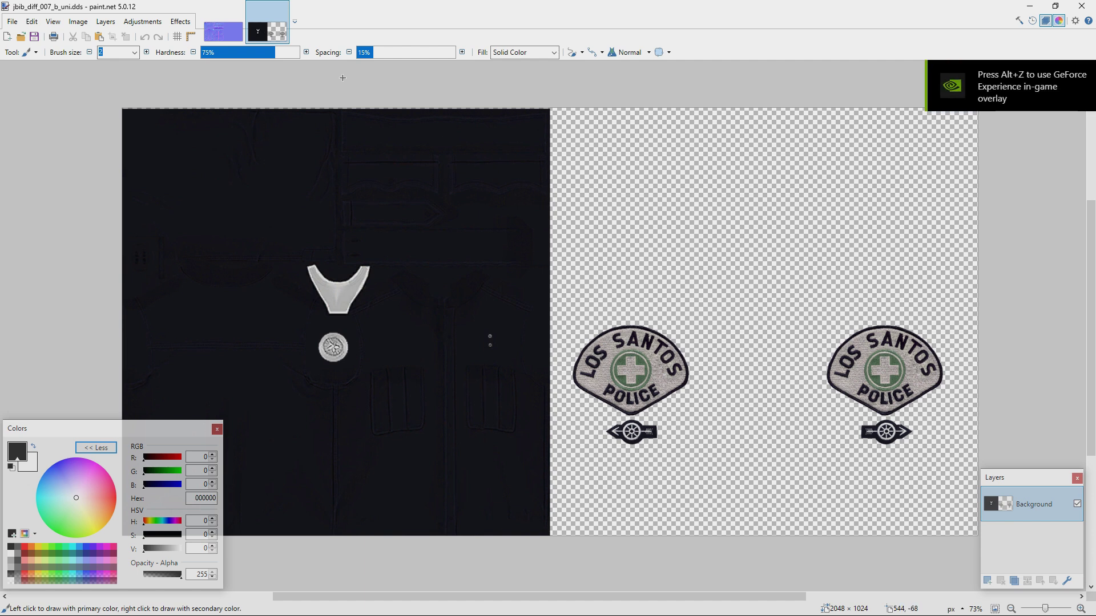
pyautogui.hotkey('ctrl', 'Tab')
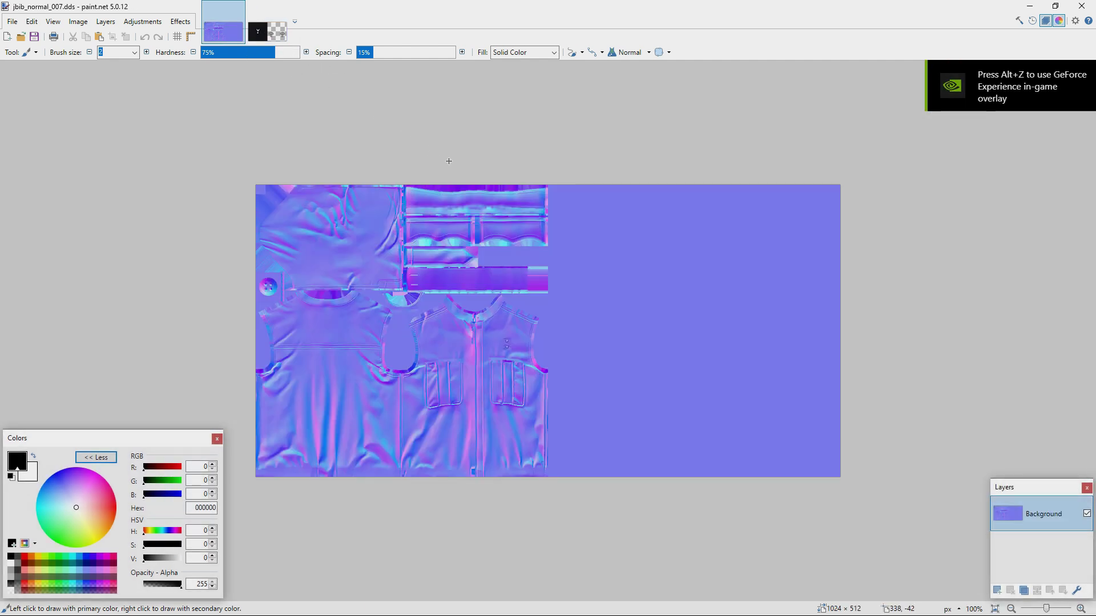
# - Examine the shirt seams, pockets and folds in jbib_normal_007 against the matching areas of the jbib_diff_007_b_uni texture
pyautogui.keyDown('ctrl'); pyautogui.scroll(2, 489, 324); pyautogui.keyUp('ctrl')
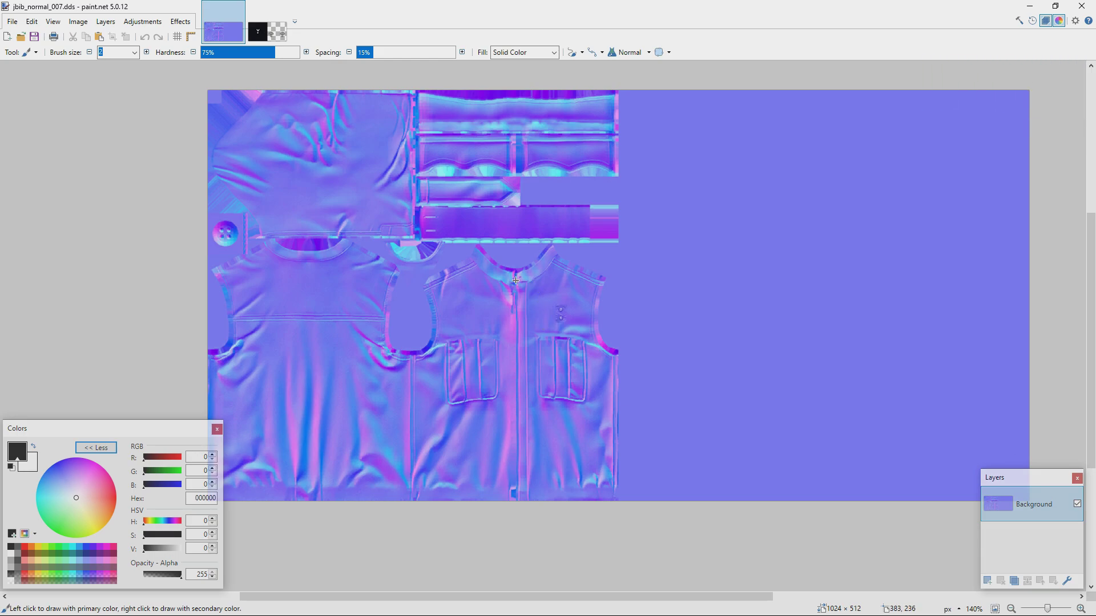
pyautogui.keyDown('ctrl'); pyautogui.scroll(-1, 516, 280); pyautogui.keyUp('ctrl')
pyautogui.keyDown('ctrl'); pyautogui.scroll(3, 500, 306); pyautogui.keyUp('ctrl')
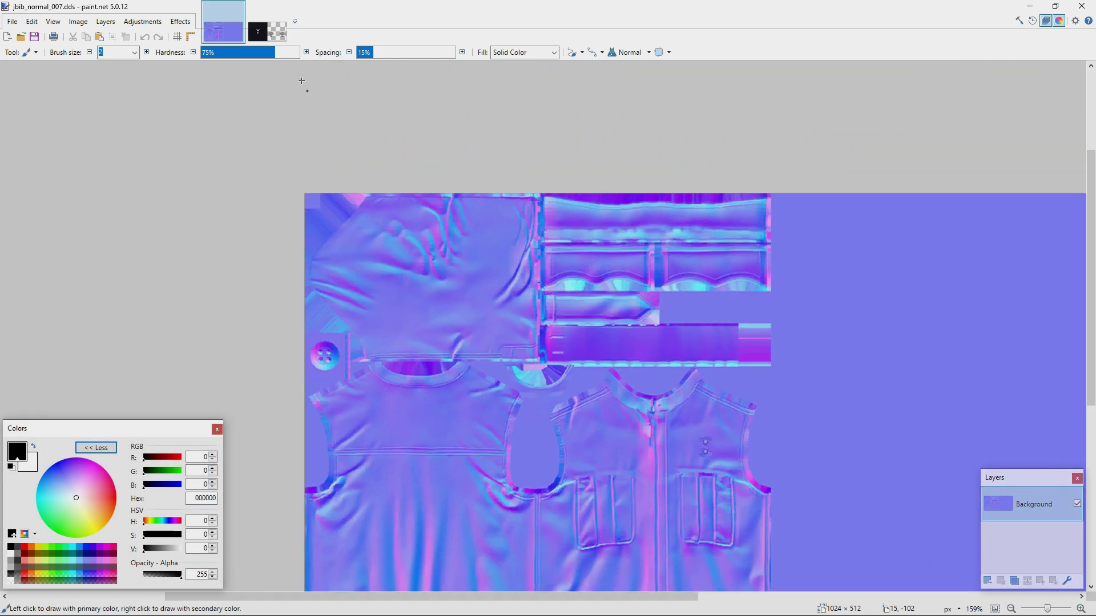
pyautogui.click(278, 19)
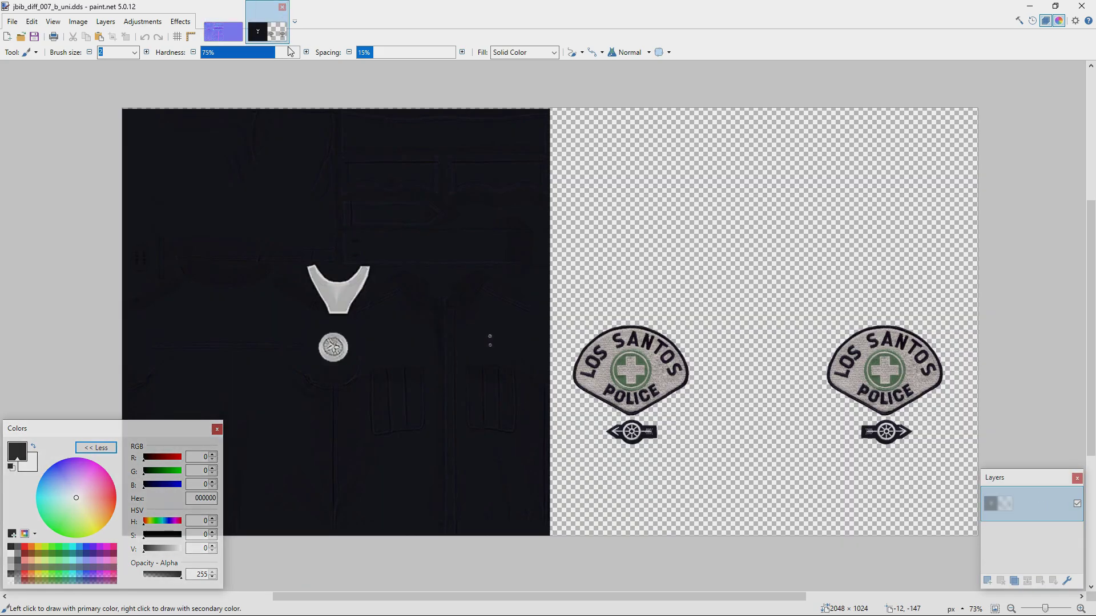
pyautogui.click(235, 30)
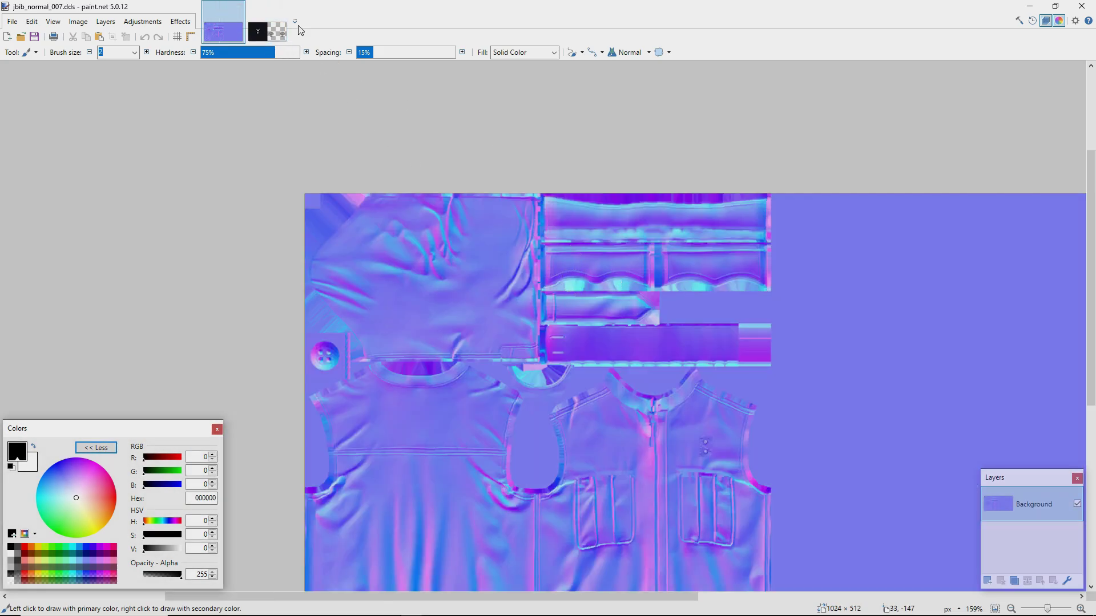
pyautogui.hotkey('ctrl', 'Tab')
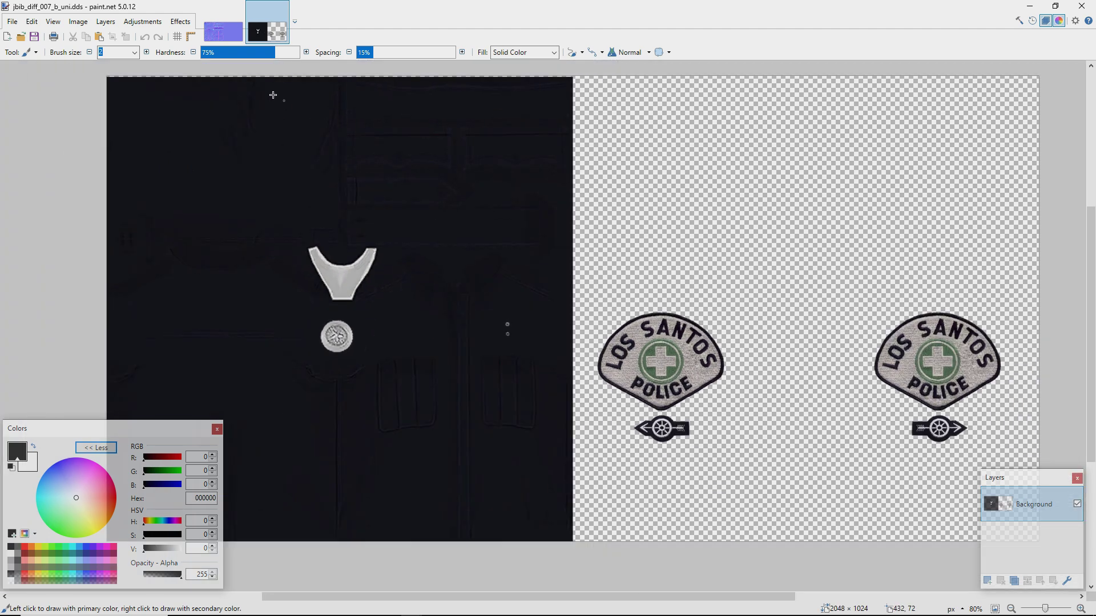
pyautogui.click(218, 31)
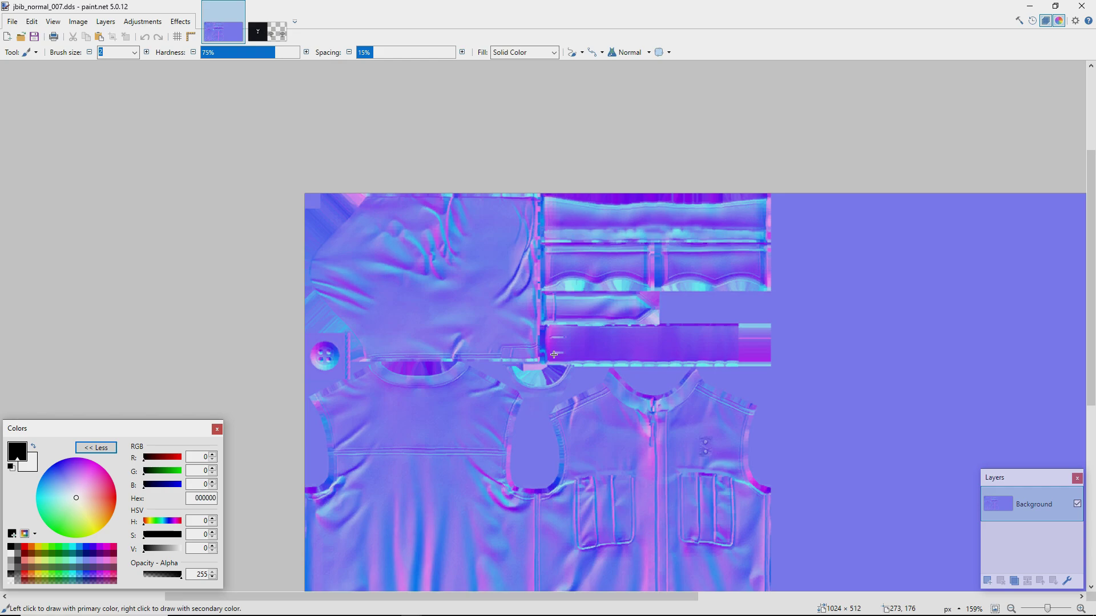
pyautogui.scroll(-2, 554, 355)
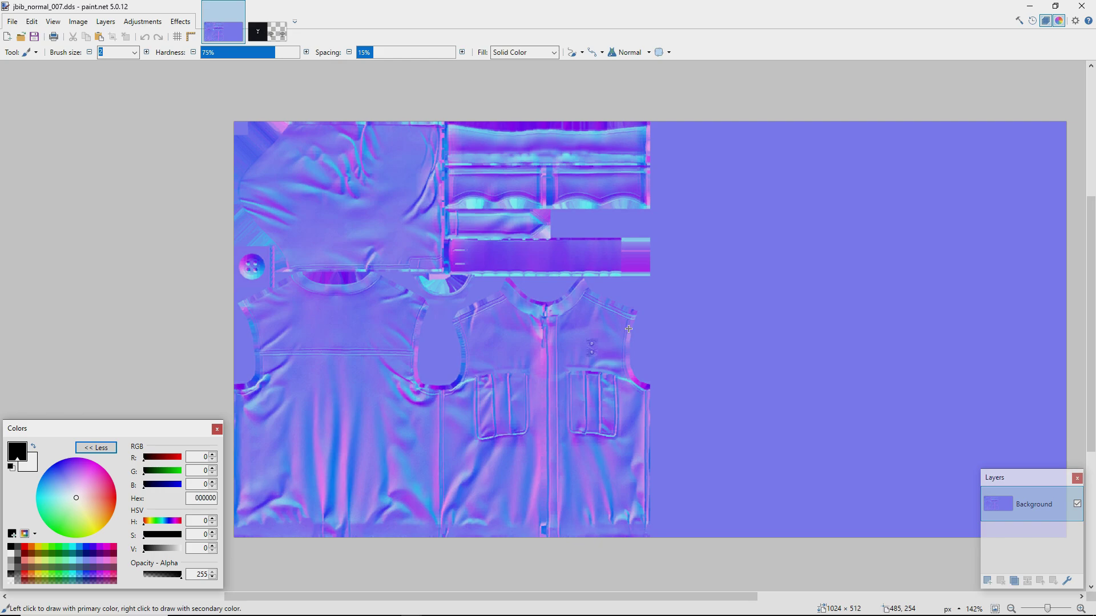
pyautogui.click(266, 36)
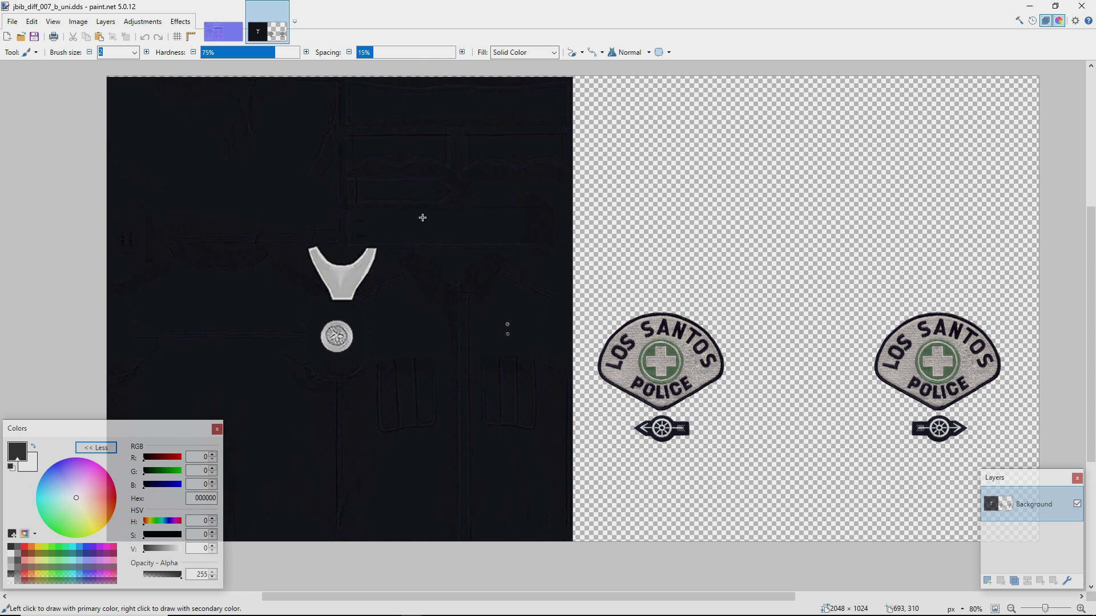
# - Return to the jbib_normal_007 image and activate the Rectangle Select tool
pyautogui.click(224, 39)
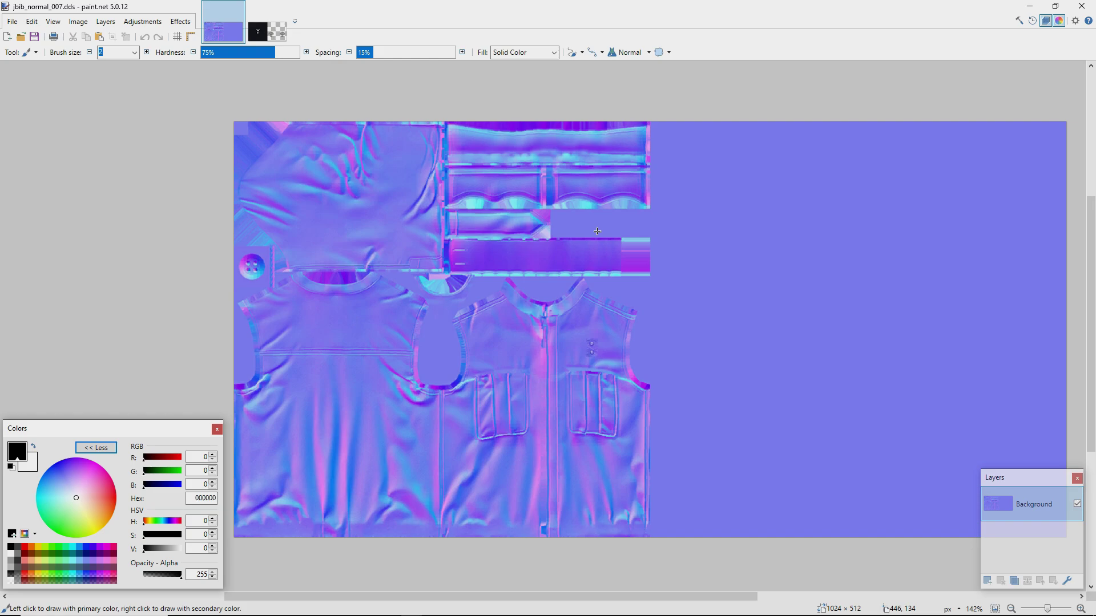
pyautogui.click(27, 52)
pyautogui.click(49, 62)
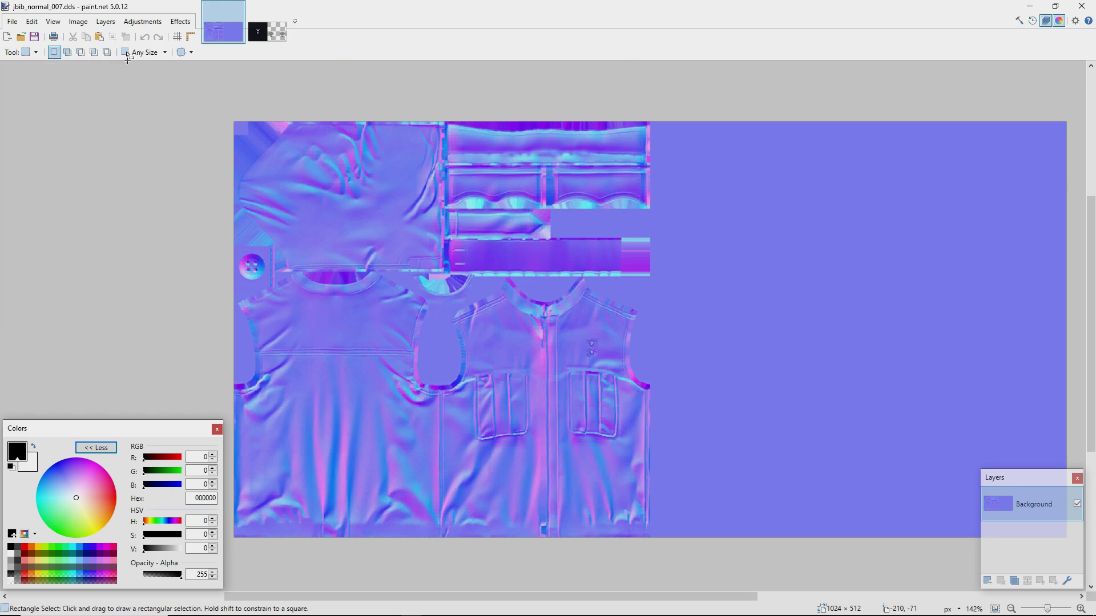
# - Resize the jbib_normal_007 normal map by percentage to 200%
pyautogui.scroll(-2, 656, 131)
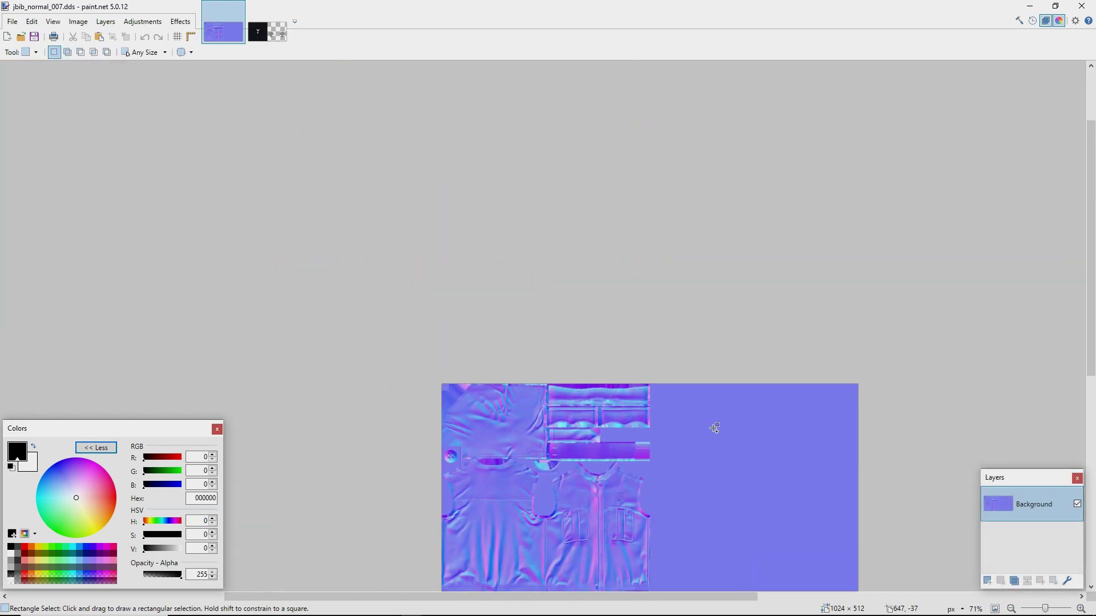
pyautogui.scroll(2, 631, 281)
pyautogui.hotkey('ctrl', 'r')
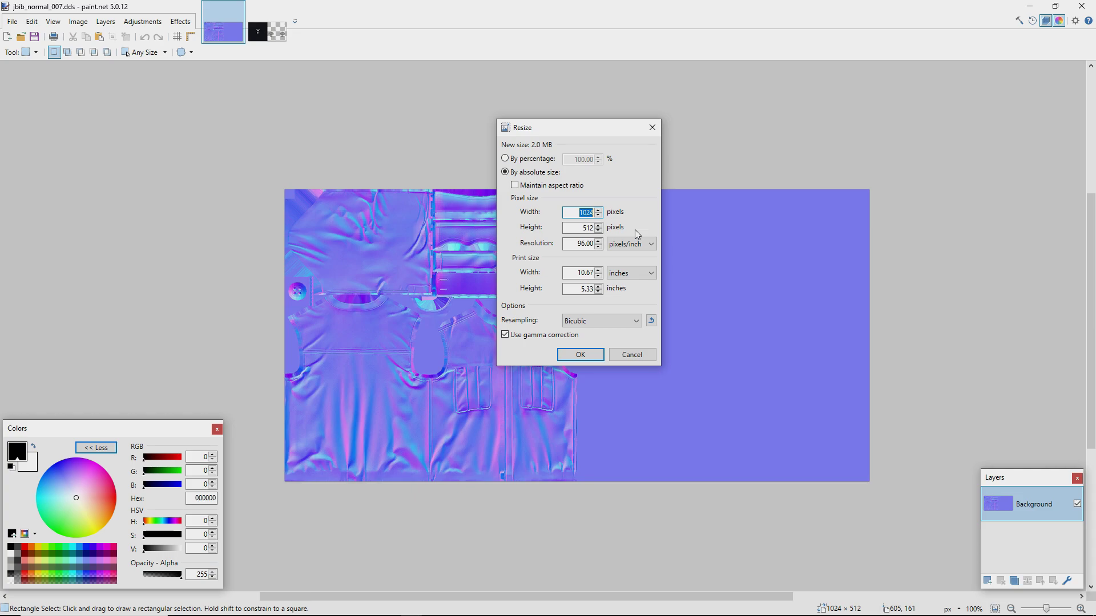
pyautogui.click(511, 159)
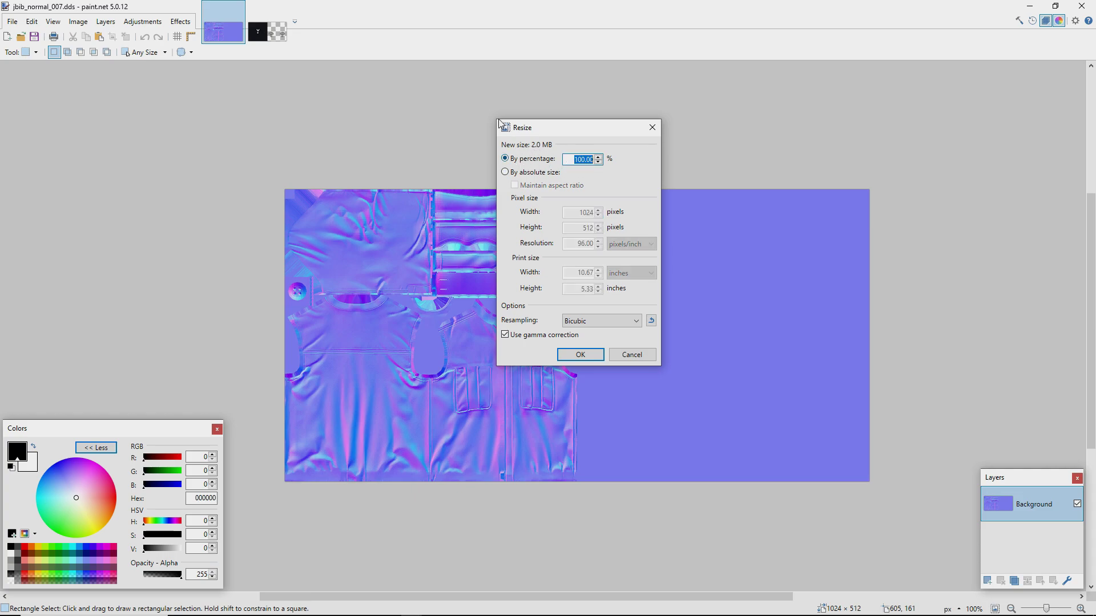
pyautogui.write('200')
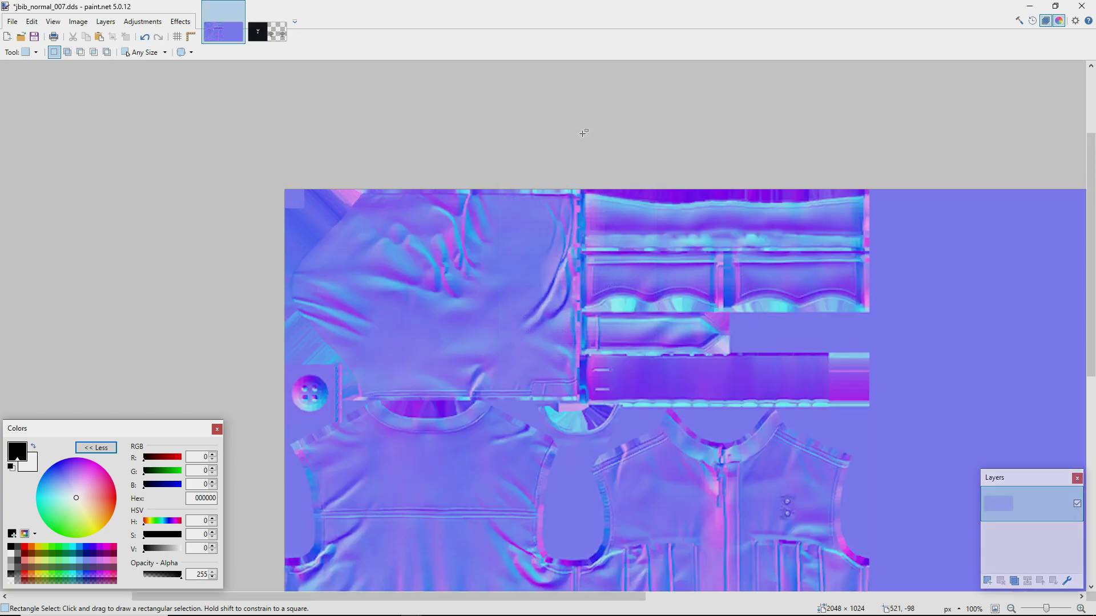
# - Resize the enlarged normal map by percentage once more, using 200% with Bicubic resampling
pyautogui.hotkey('ctrl', 'b')
pyautogui.hotkey('ctrl', 'r')
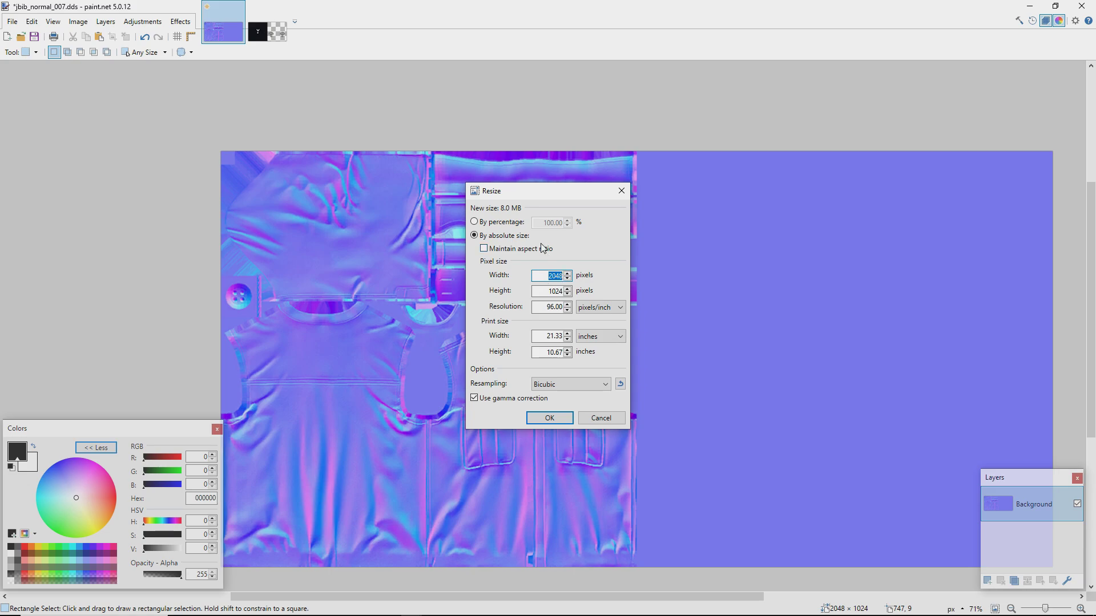
pyautogui.click(489, 224)
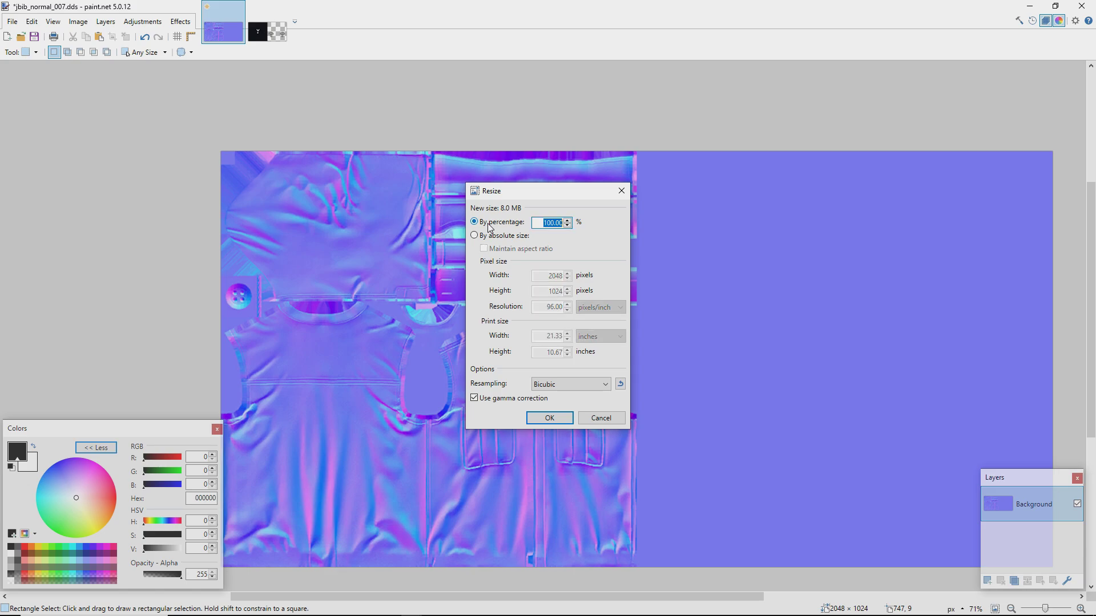
pyautogui.write('200')
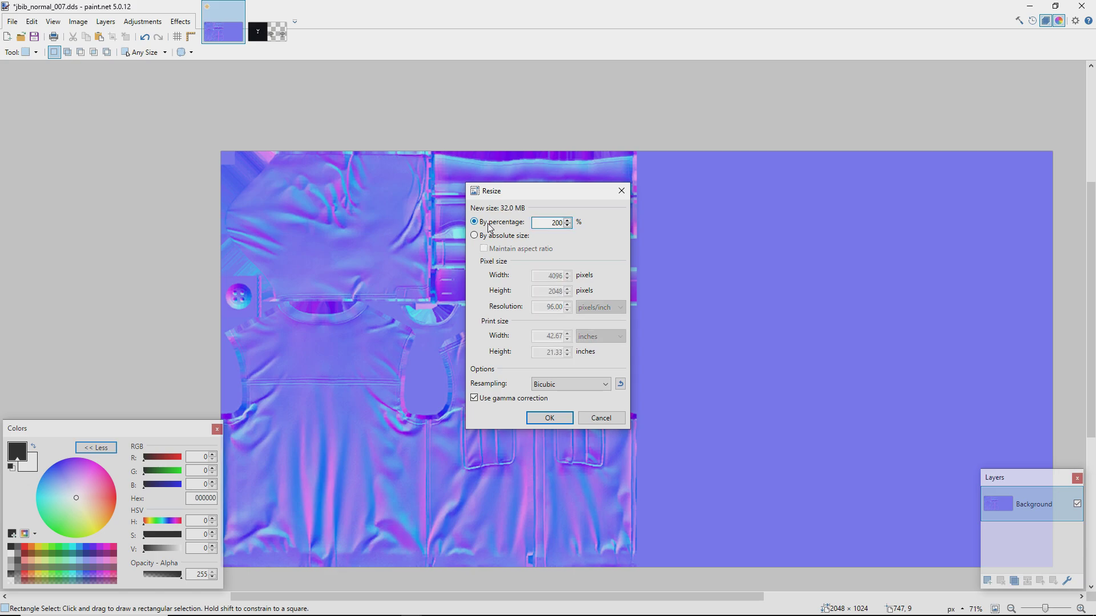